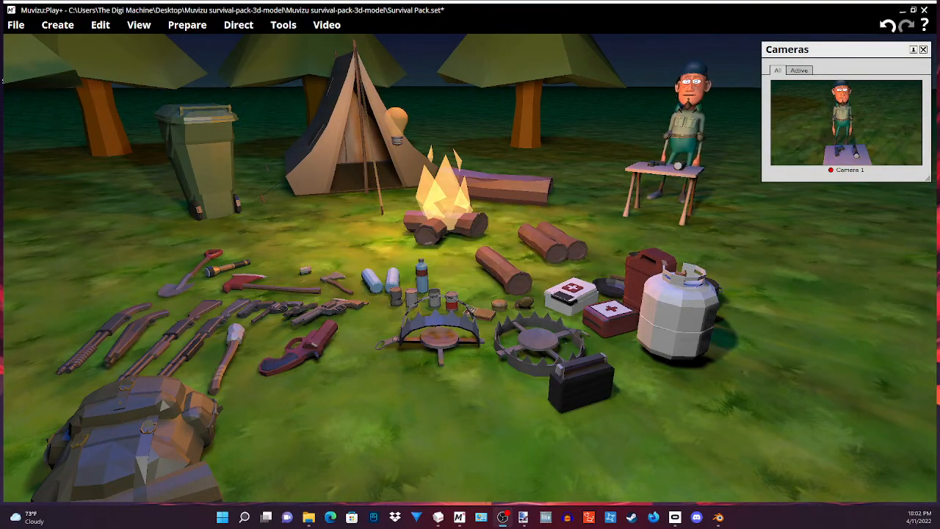
Select the helmeted character standing behind the table and open his appearance for editing.
{"action": "left_click_drag", "start_coordinate": [387, 419], "coordinate": [383, 441]}
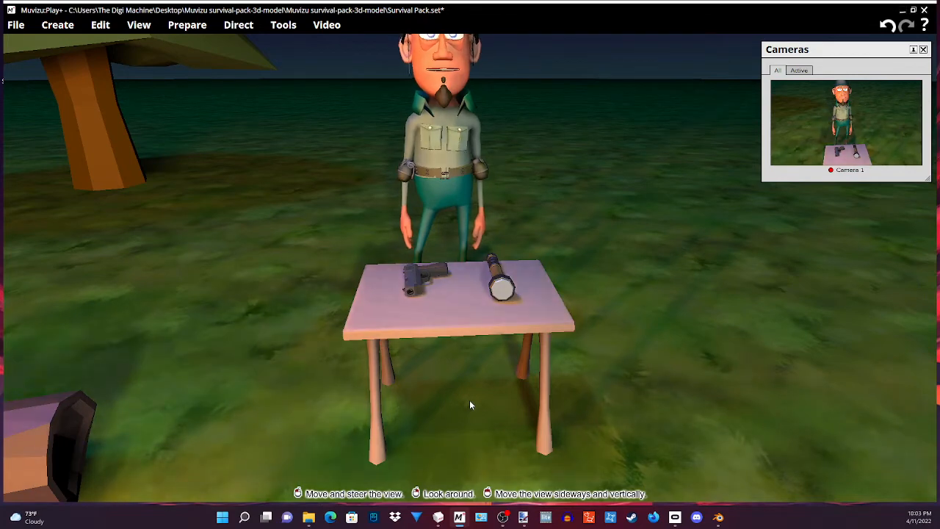
{"action": "right_click_drag", "start_coordinate": [470, 399], "coordinate": [469, 381]}
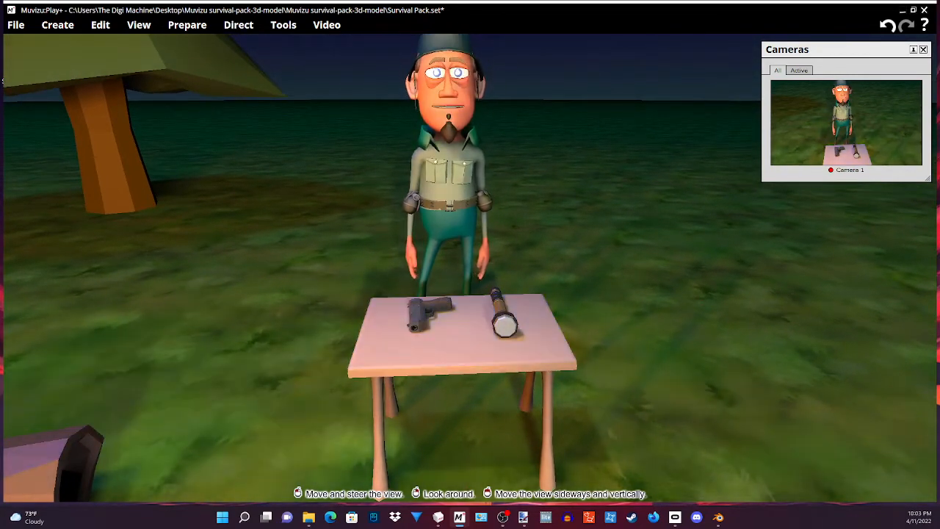
{"action": "left_click_drag", "start_coordinate": [467, 412], "coordinate": [467, 396]}
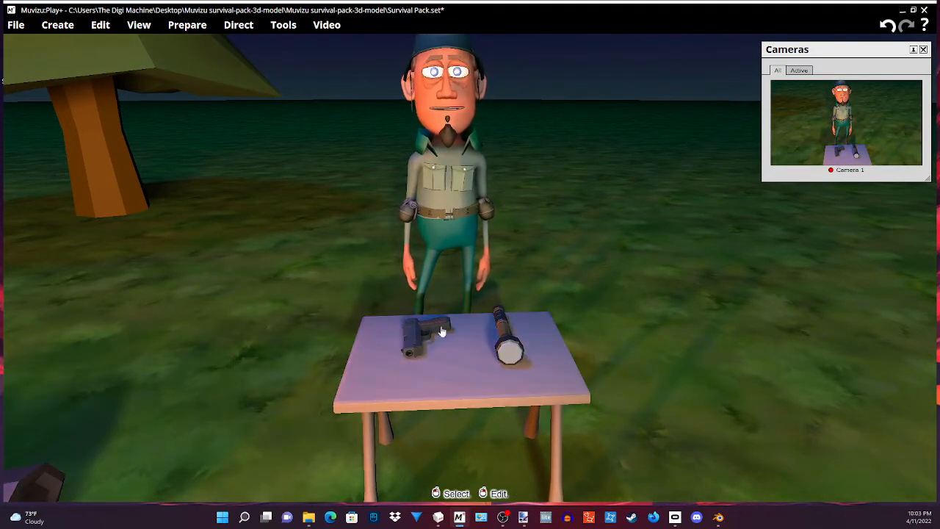
{"action": "mouse_move", "coordinate": [606, 318]}
{"action": "left_mouse_down"}
{"action": "mouse_move", "coordinate": [606, 332]}
{"action": "mouse_move", "coordinate": [607, 319]}
{"action": "left_mouse_up"}
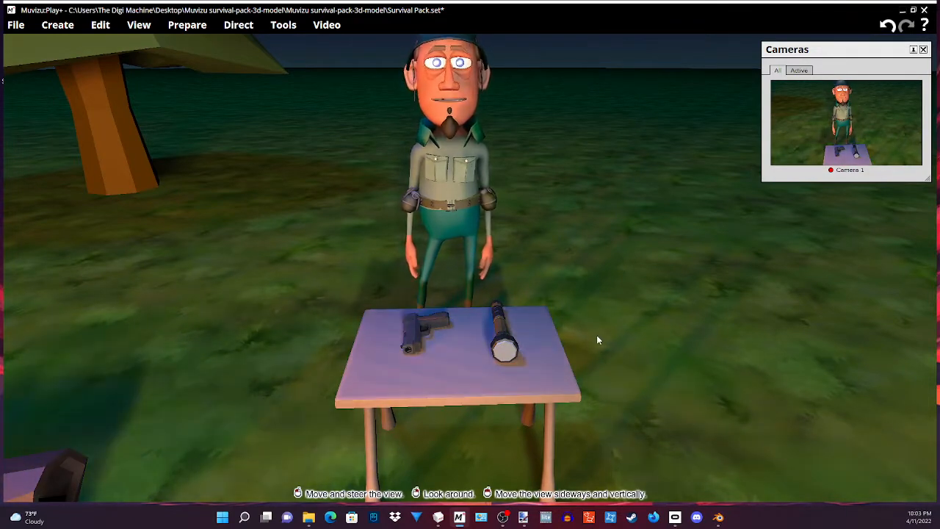
{"action": "left_click_drag", "start_coordinate": [595, 337], "coordinate": [604, 351]}
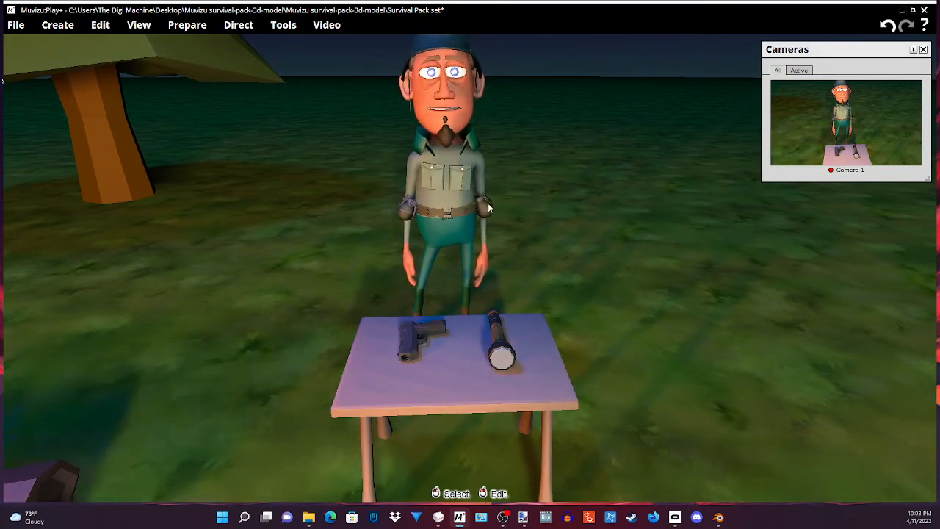
{"action": "left_click", "coordinate": [488, 207]}
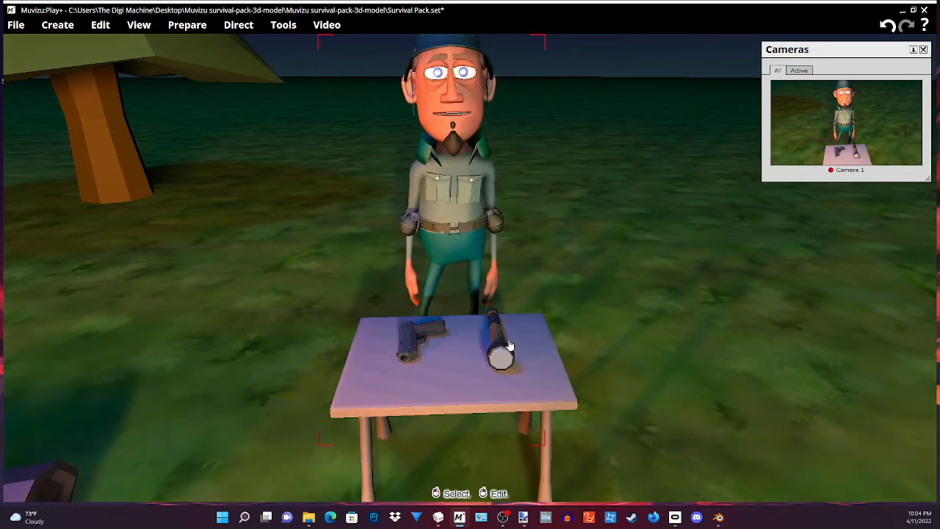
{"action": "left_click_drag", "start_coordinate": [609, 247], "coordinate": [609, 189]}
{"action": "left_click_drag", "start_coordinate": [529, 213], "coordinate": [529, 199]}
{"action": "right_click_drag", "start_coordinate": [529, 198], "coordinate": [529, 191]}
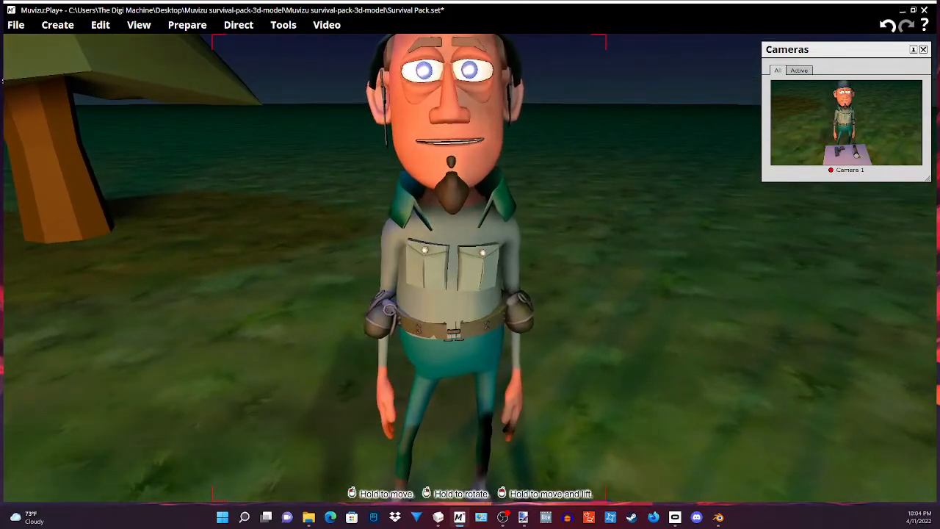
{"action": "right_click", "coordinate": [436, 230]}
{"action": "left_click", "coordinate": [423, 269]}
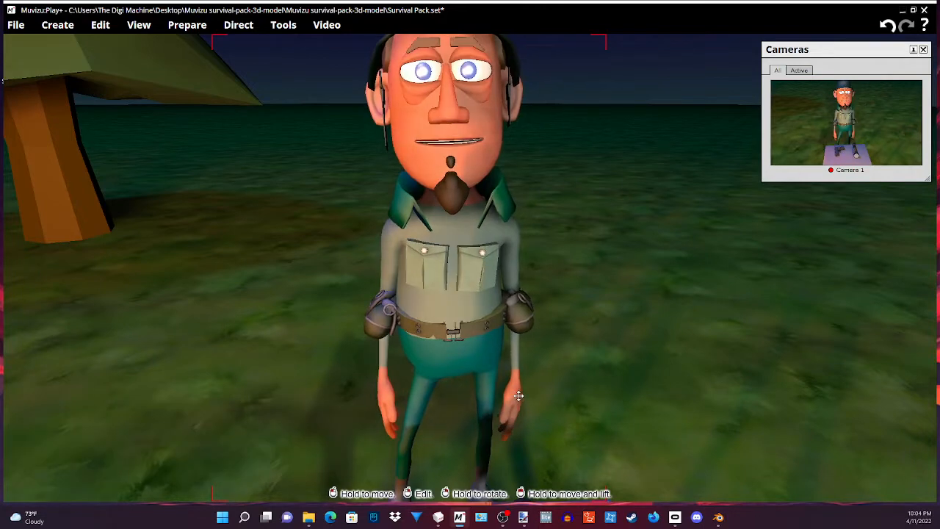
{"action": "right_click", "coordinate": [471, 274]}
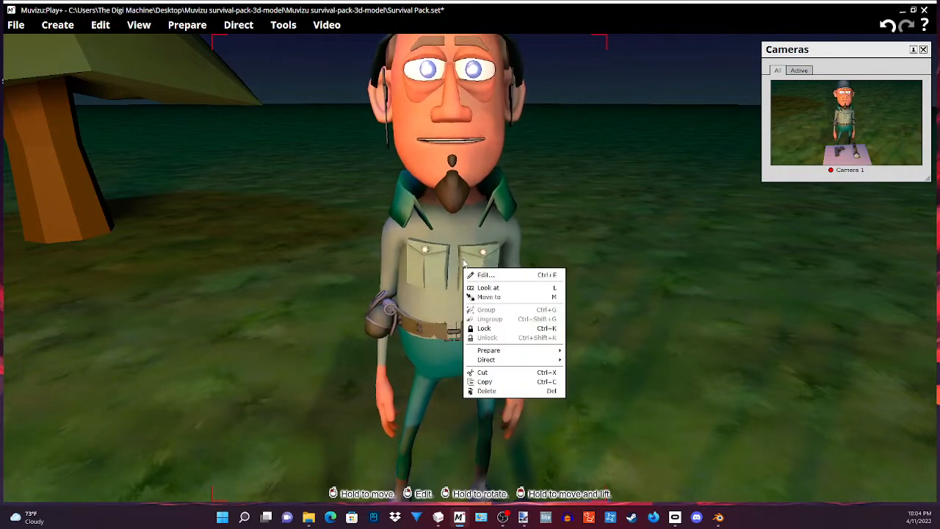
{"action": "left_click", "coordinate": [471, 275]}
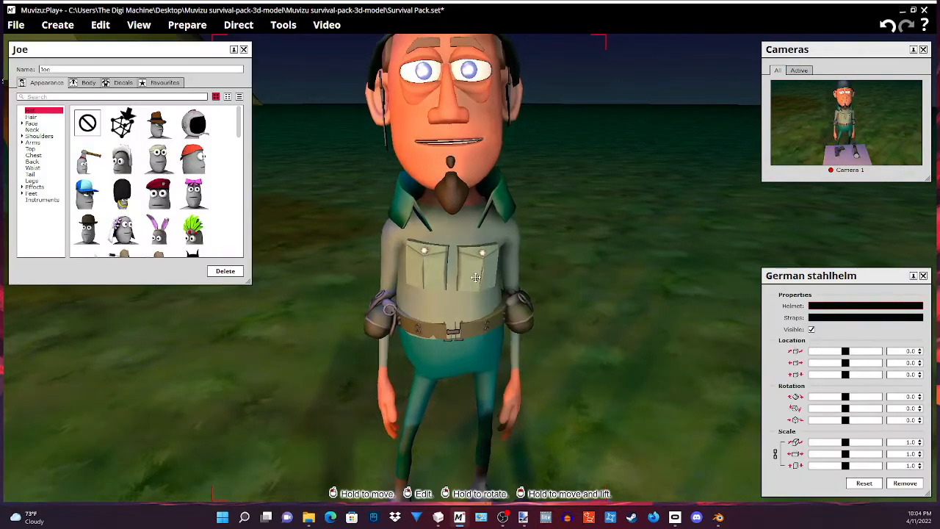
Import the Pistol_2.fbx model as an attachment in the character's right hand.
{"action": "left_click", "coordinate": [33, 143]}
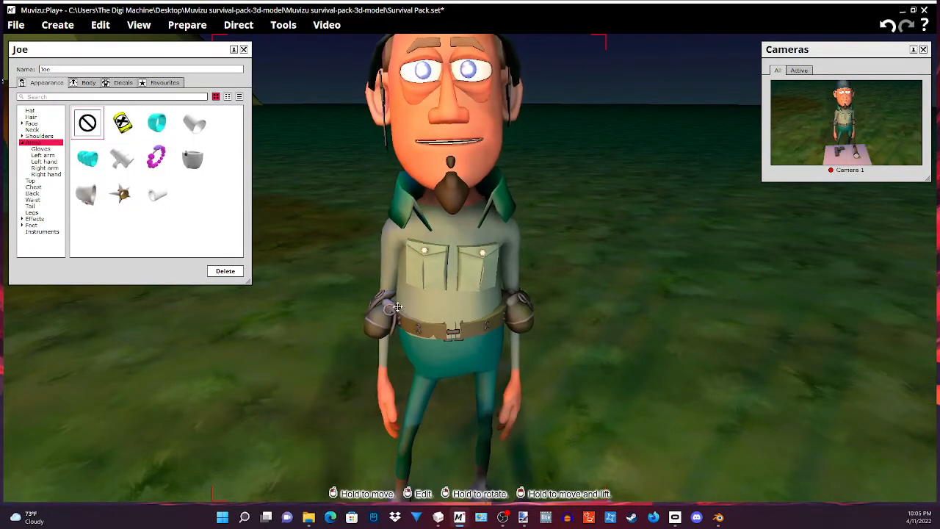
{"action": "left_click", "coordinate": [56, 175]}
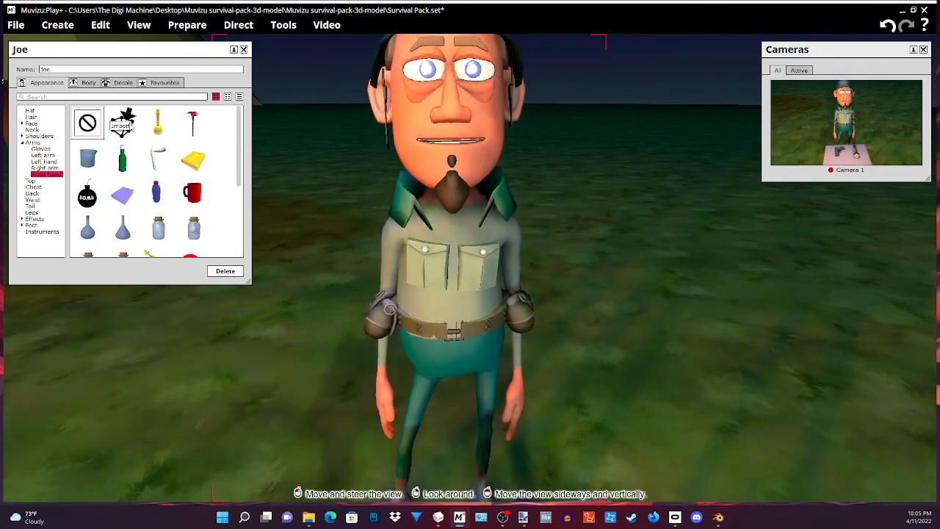
{"action": "left_click", "coordinate": [123, 123]}
{"action": "left_click_drag", "start_coordinate": [506, 88], "coordinate": [499, 70]}
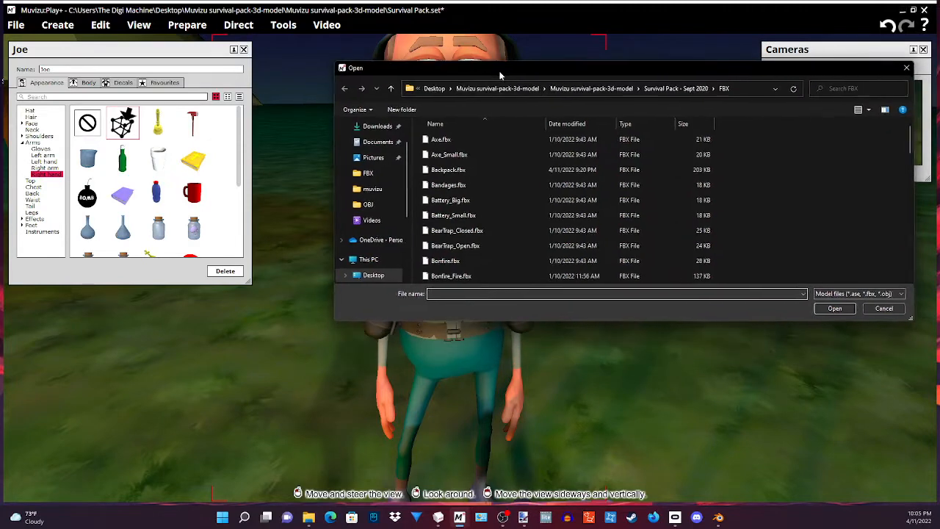
{"action": "scroll", "coordinate": [476, 195], "scroll_direction": "down", "scroll_amount": 2}
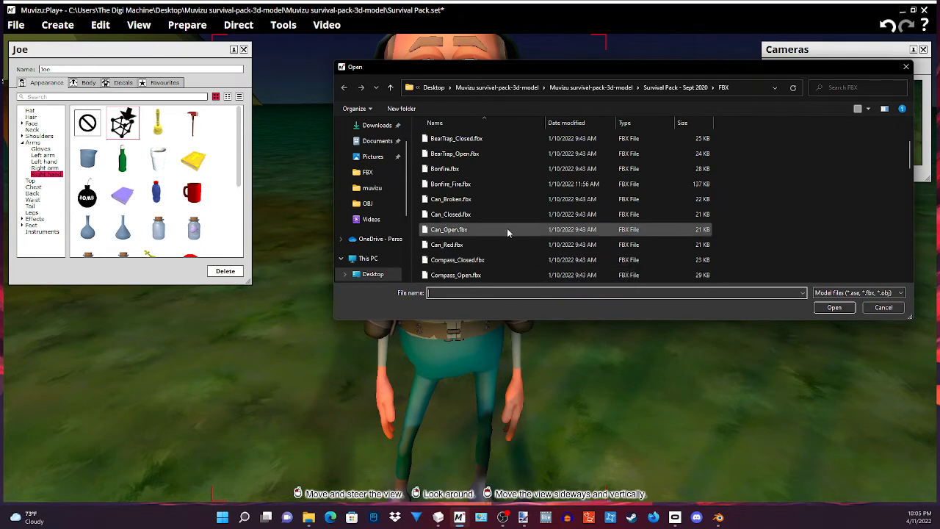
{"action": "scroll", "coordinate": [507, 231], "scroll_direction": "down", "scroll_amount": 6}
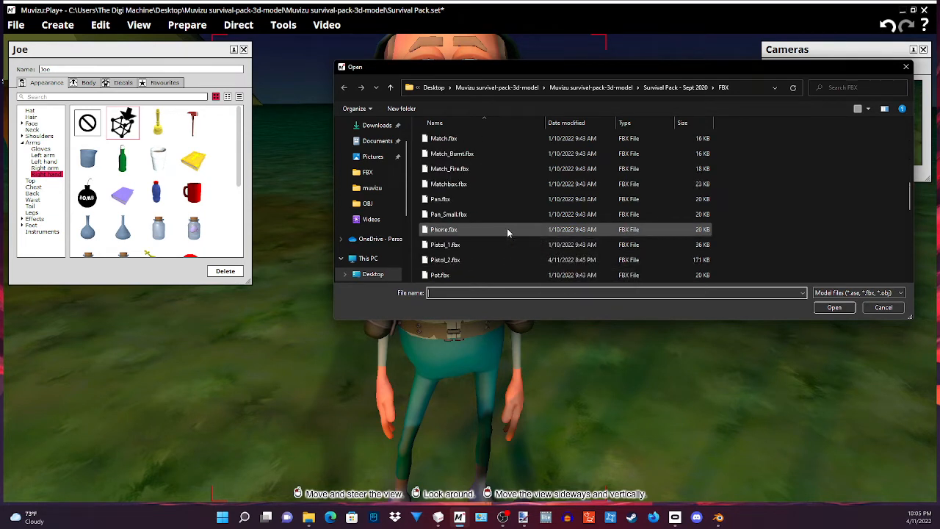
{"action": "left_click", "coordinate": [480, 258]}
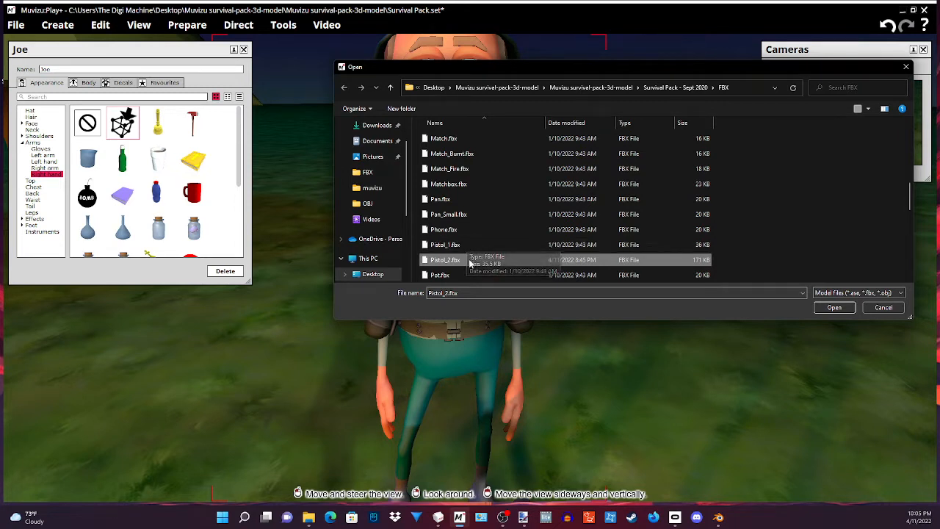
{"action": "left_click", "coordinate": [472, 260]}
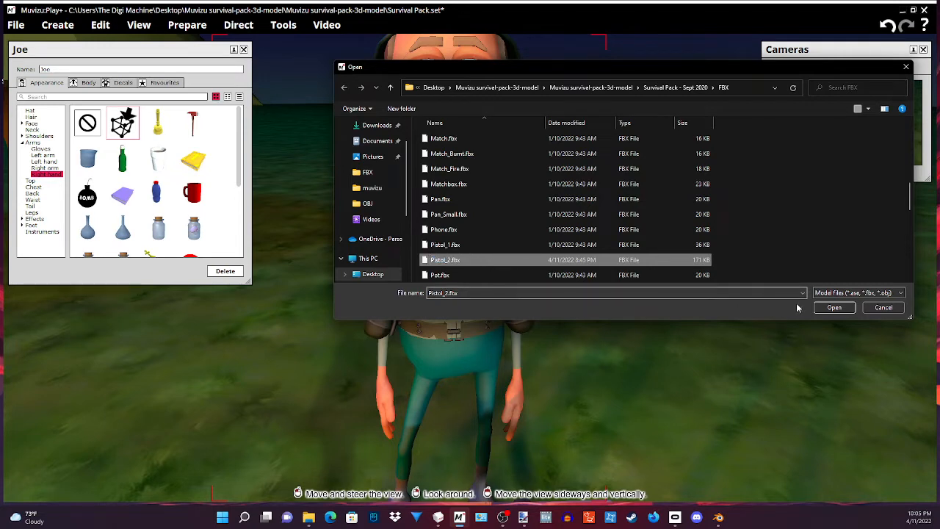
{"action": "left_click", "coordinate": [833, 307]}
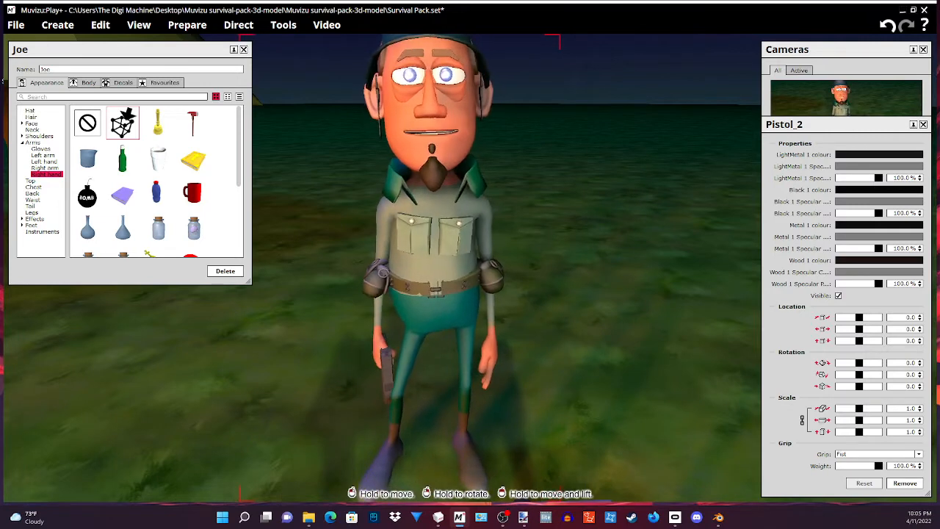
Turn off the visibility of the pistol in the character's right hand and close its properties.
{"action": "right_click", "coordinate": [432, 285]}
{"action": "left_click", "coordinate": [389, 313]}
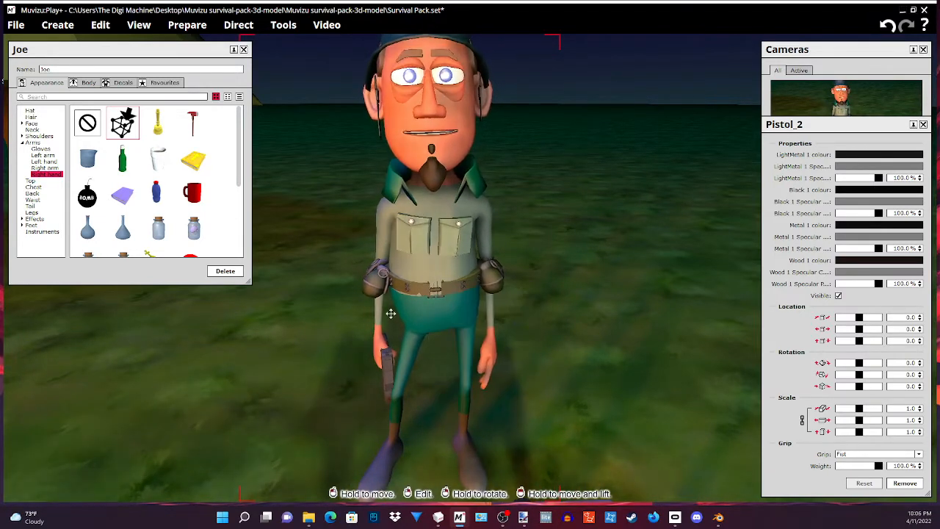
{"action": "left_click_drag", "start_coordinate": [836, 118], "coordinate": [641, 66]}
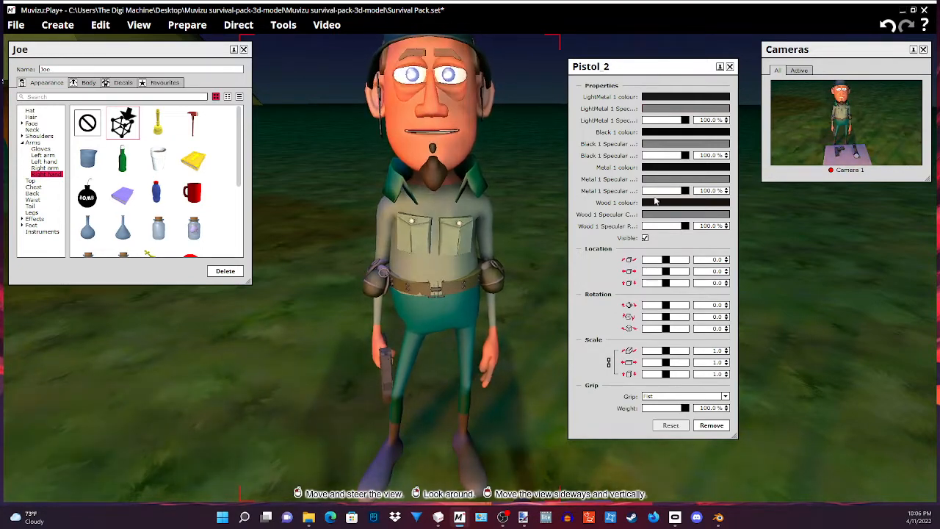
{"action": "left_click", "coordinate": [645, 238]}
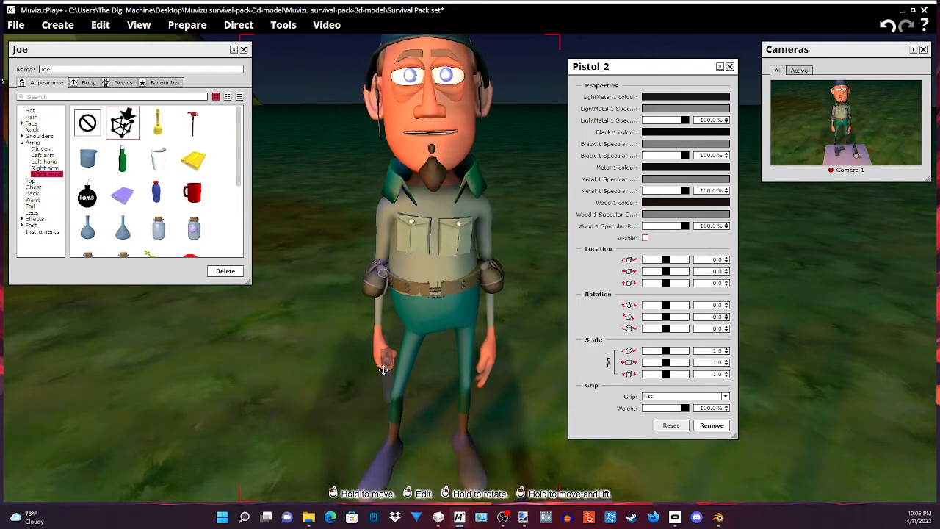
{"action": "left_click", "coordinate": [730, 66]}
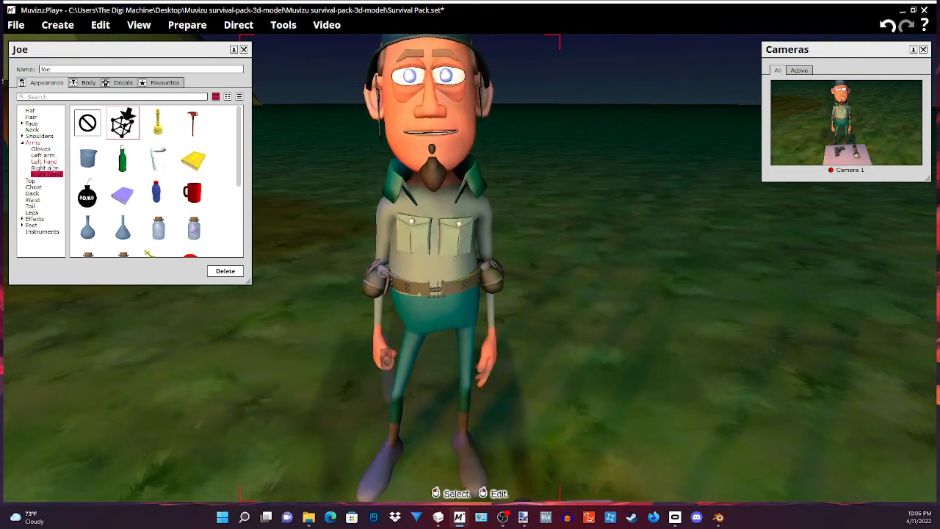
Import the Torch.fbx model as an attachment in the character's left hand.
{"action": "left_click", "coordinate": [43, 162]}
{"action": "left_click", "coordinate": [122, 122]}
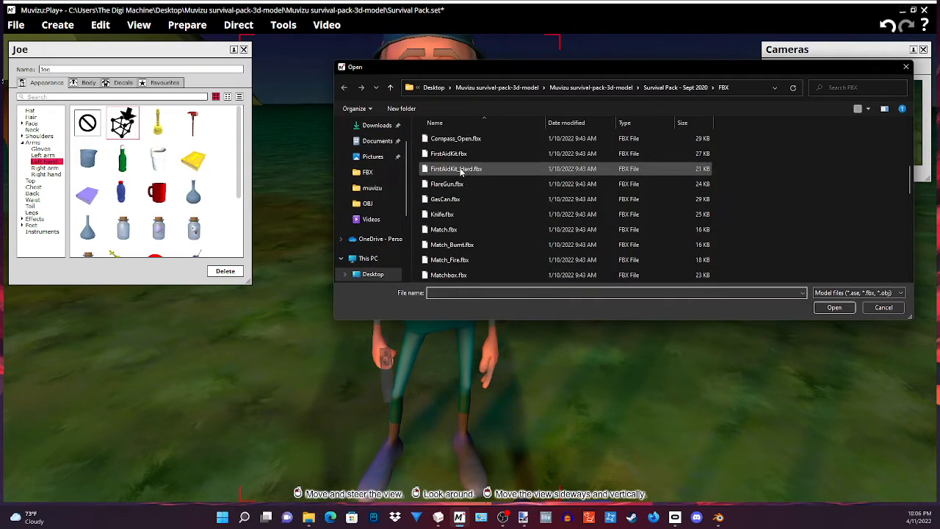
{"action": "scroll", "coordinate": [456, 172], "scroll_direction": "down", "scroll_amount": 2}
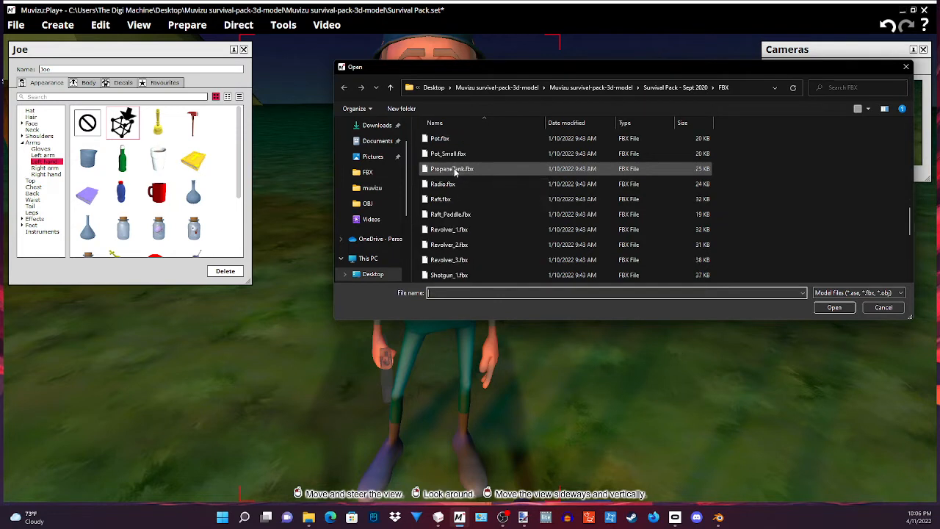
{"action": "scroll", "coordinate": [450, 173], "scroll_direction": "down", "scroll_amount": 1}
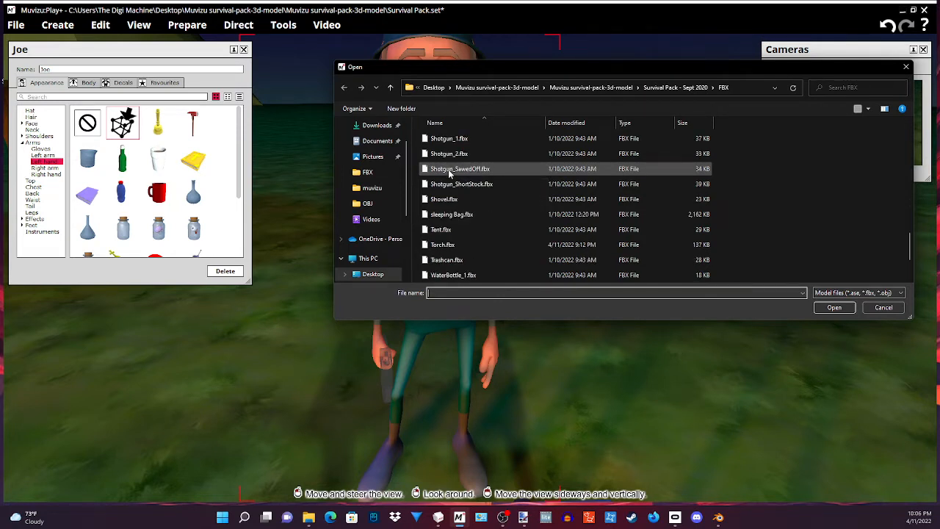
{"action": "left_click", "coordinate": [443, 246]}
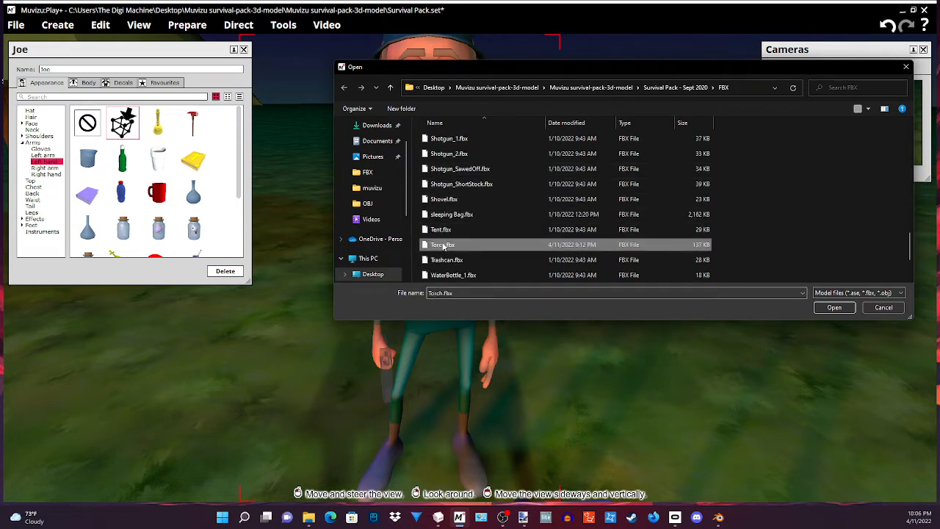
{"action": "left_click", "coordinate": [835, 308]}
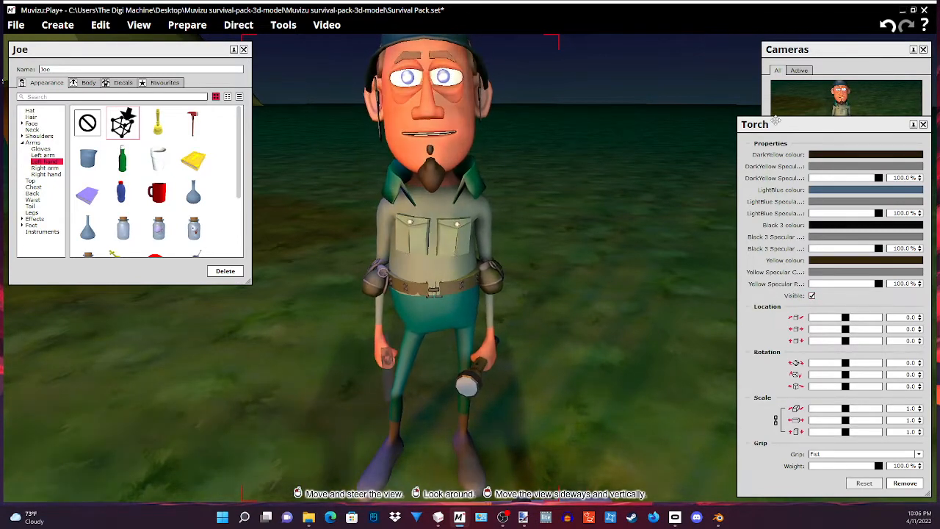
Turn off the visibility of the torch in the left hand, then close its properties and the character editor.
{"action": "left_click_drag", "start_coordinate": [776, 123], "coordinate": [608, 65]}
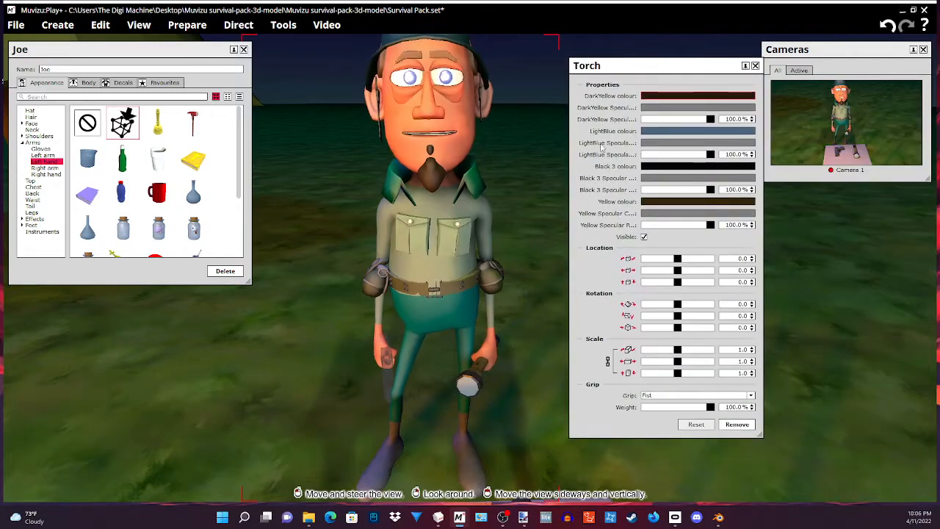
{"action": "left_click", "coordinate": [644, 237]}
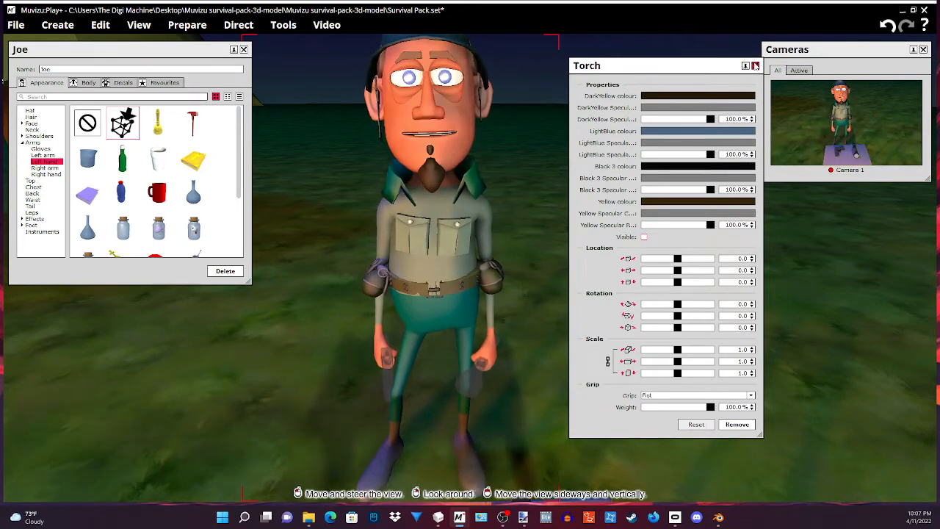
{"action": "left_click", "coordinate": [755, 66]}
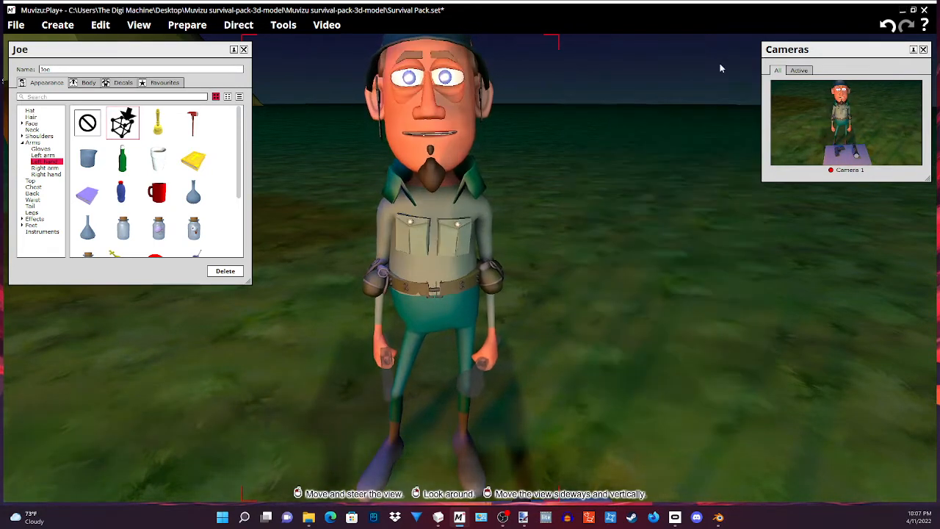
{"action": "left_click", "coordinate": [244, 50]}
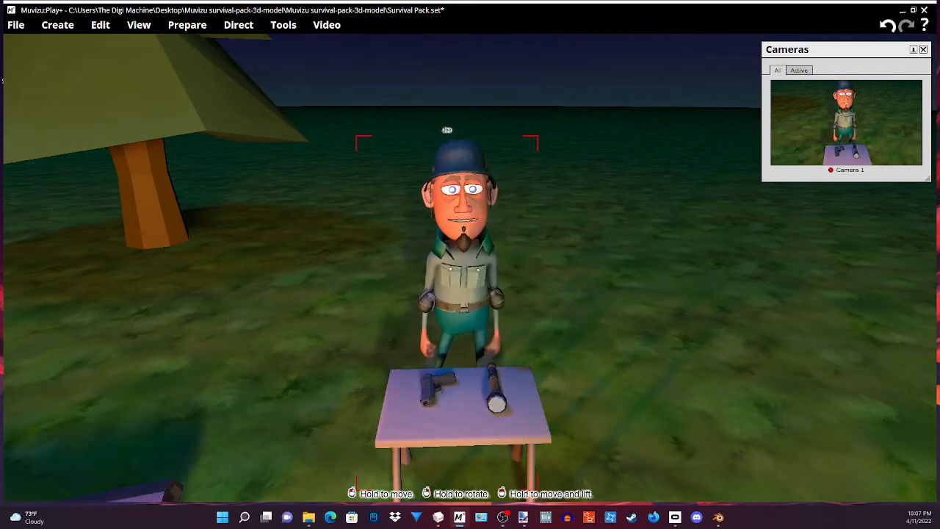
Assign the Happy mood's Point forward pose to the second slot of the character's prepared actions.
{"action": "left_click_drag", "start_coordinate": [447, 130], "coordinate": [416, 110]}
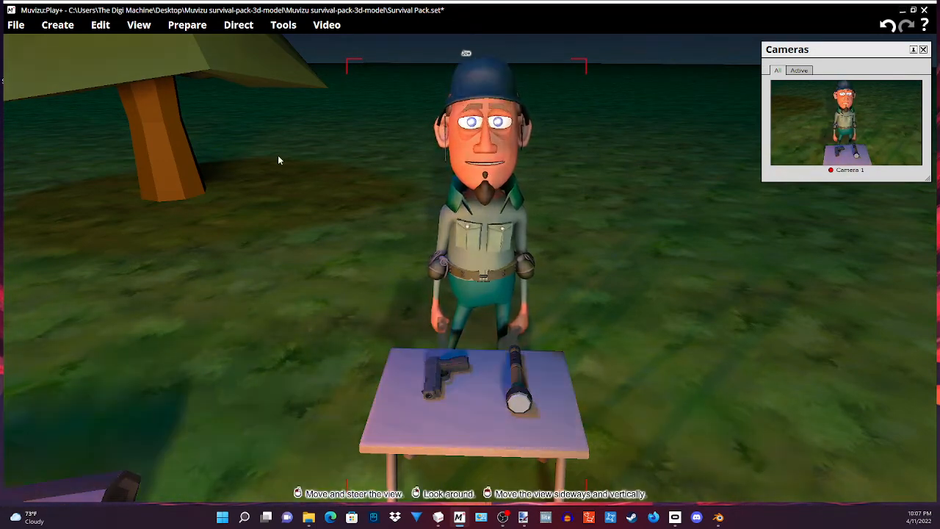
{"action": "left_click", "coordinate": [185, 27]}
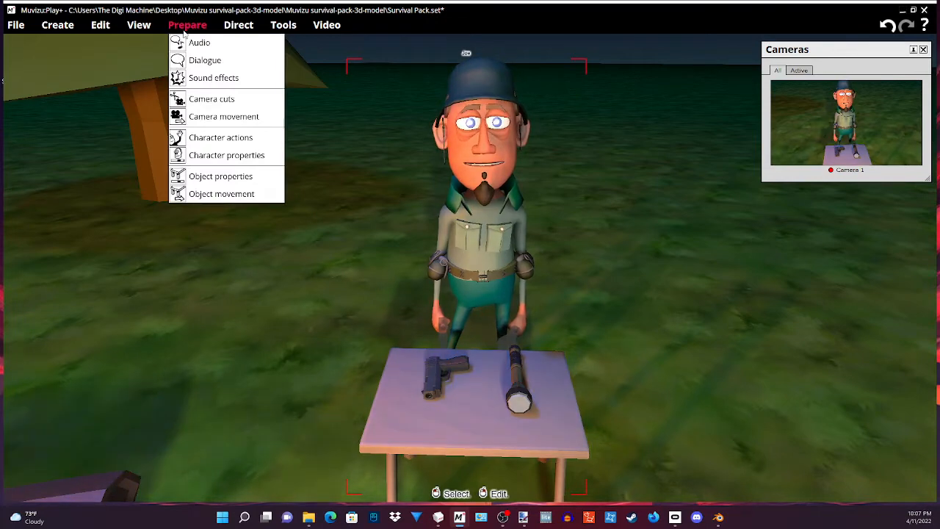
{"action": "left_click", "coordinate": [266, 138]}
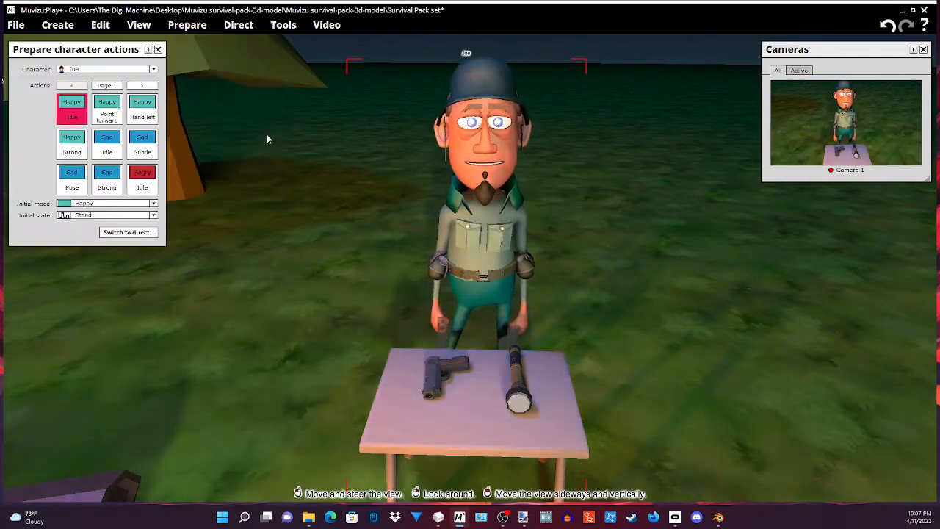
{"action": "left_click", "coordinate": [114, 112]}
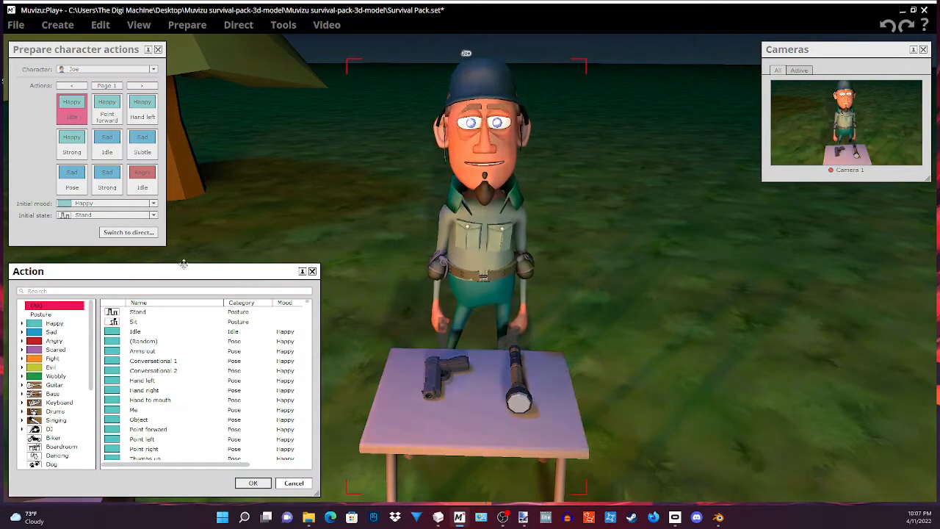
{"action": "left_click_drag", "start_coordinate": [183, 264], "coordinate": [264, 149]}
{"action": "scroll", "coordinate": [230, 250], "scroll_direction": "down", "scroll_amount": 1}
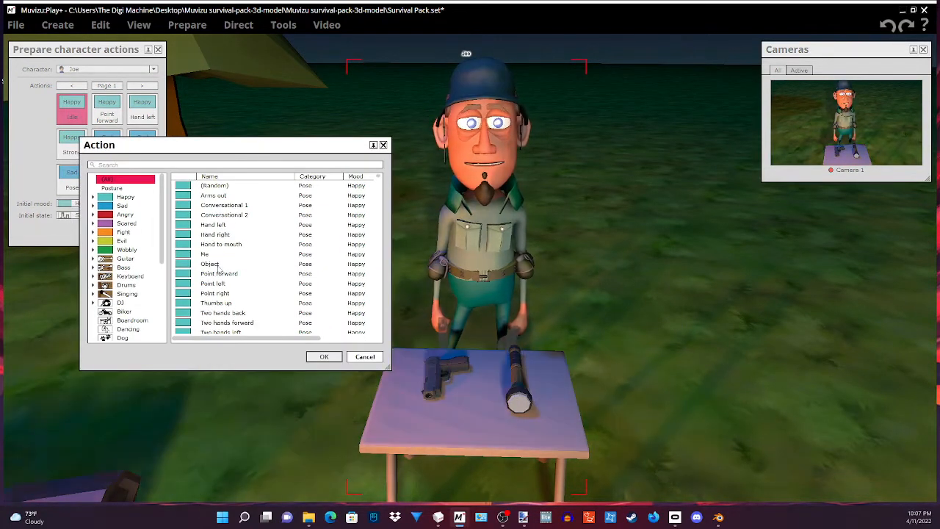
{"action": "left_click", "coordinate": [221, 274]}
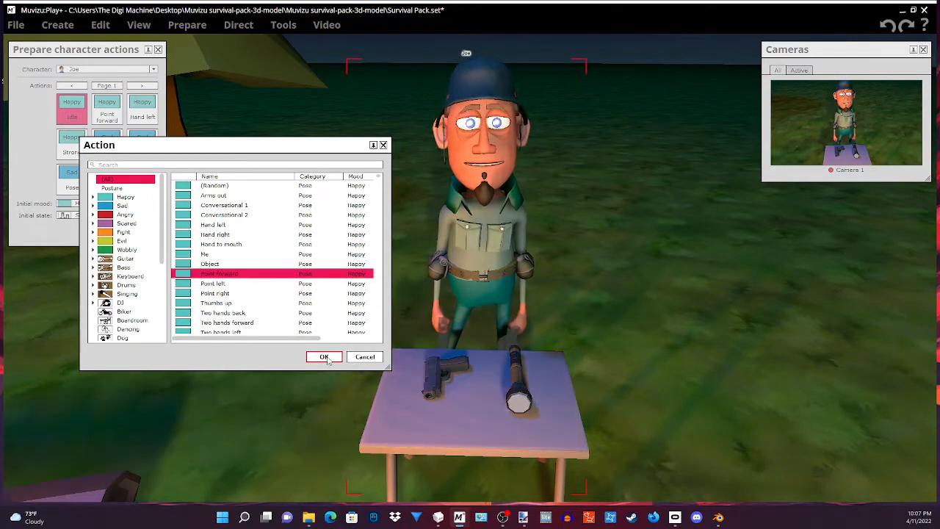
{"action": "left_click", "coordinate": [324, 357]}
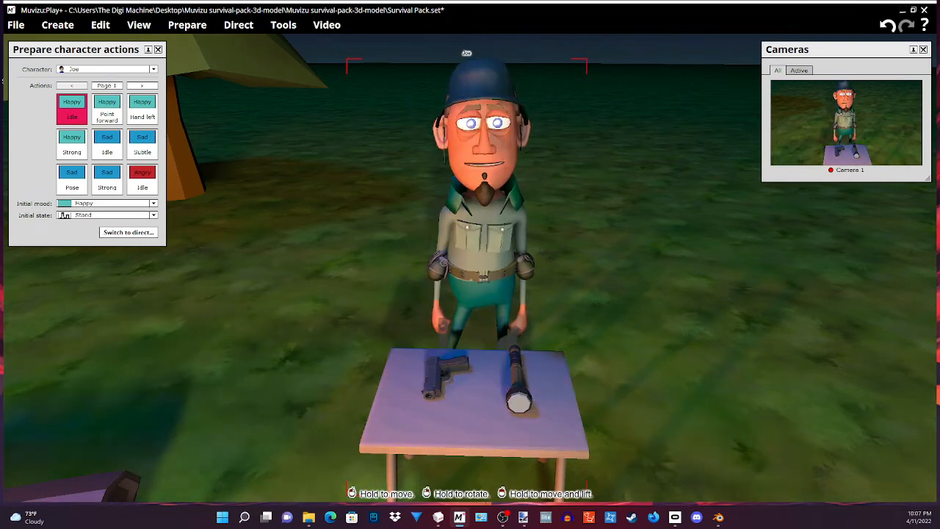
Switch to directing the character's actions and extend the end of the timeline's recording range to about frame 140.
{"action": "left_click", "coordinate": [143, 232]}
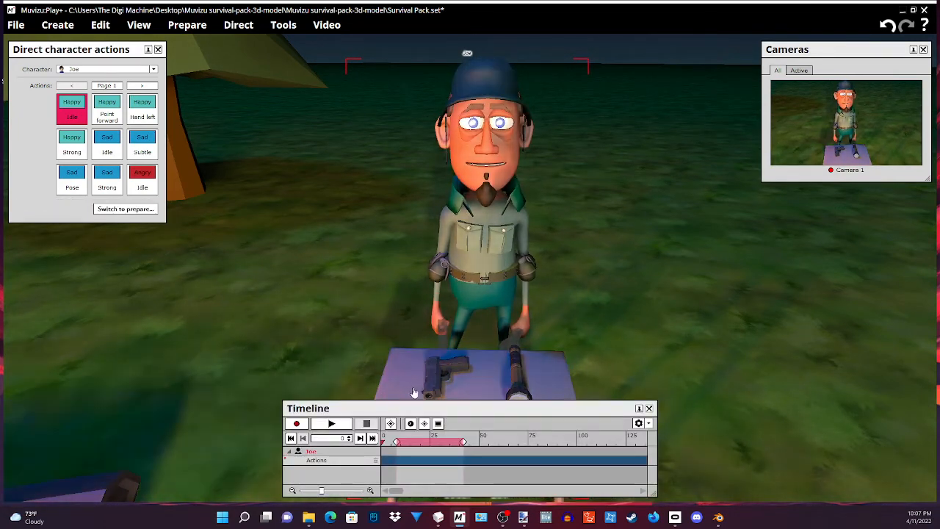
{"action": "left_click_drag", "start_coordinate": [465, 456], "coordinate": [606, 455]}
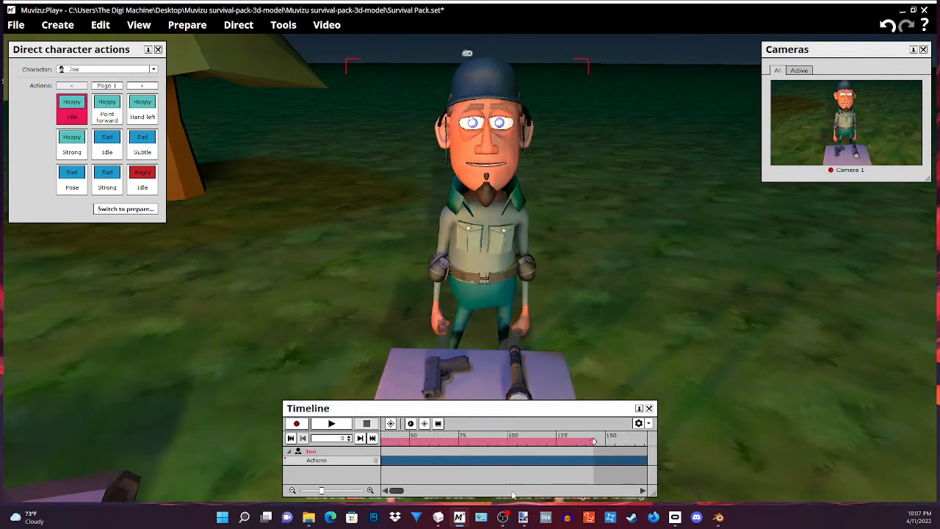
{"action": "left_click_drag", "start_coordinate": [398, 491], "coordinate": [388, 491]}
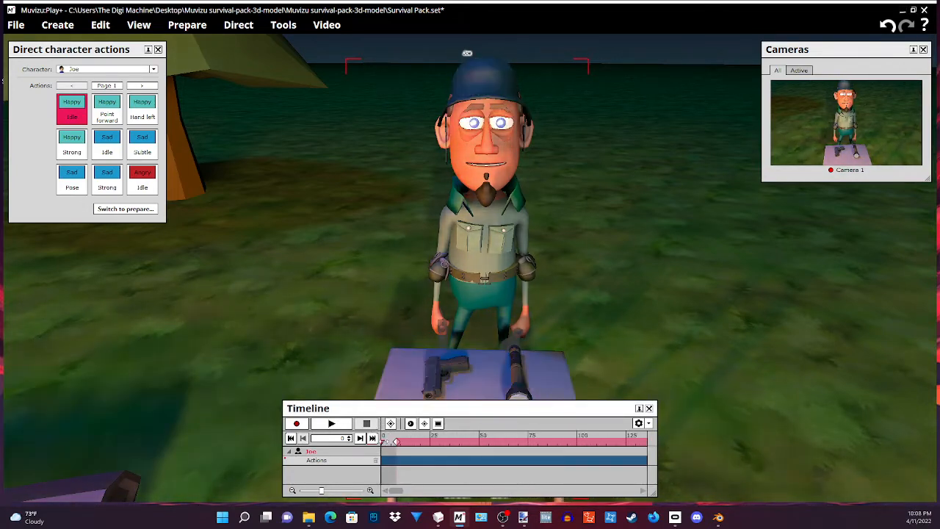
Record the character's head looking down towards the pistol starting from frame 13, and shift the recorded clip slightly earlier.
{"action": "left_click", "coordinate": [406, 442]}
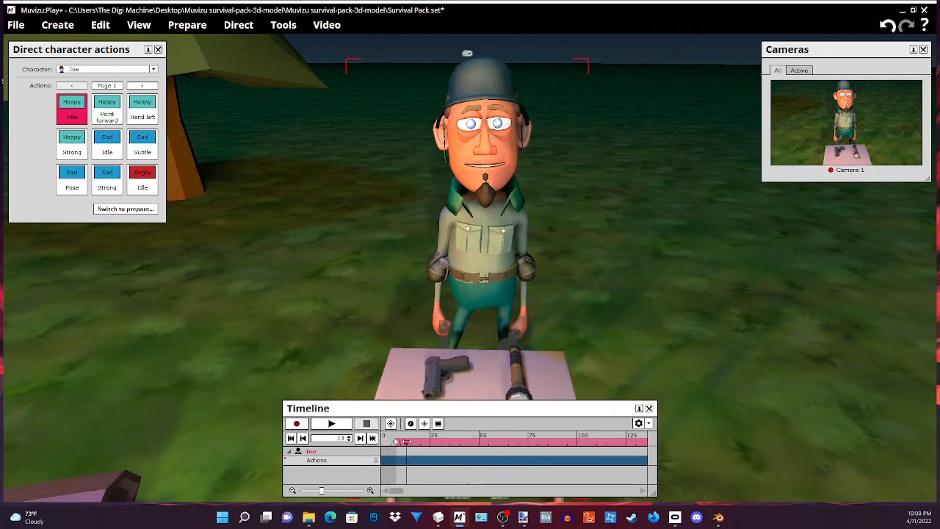
{"action": "mouse_move", "coordinate": [643, 296]}
{"action": "right_mouse_down"}
{"action": "mouse_move", "coordinate": [676, 345]}
{"action": "mouse_move", "coordinate": [655, 367]}
{"action": "mouse_move", "coordinate": [643, 294]}
{"action": "right_mouse_up"}
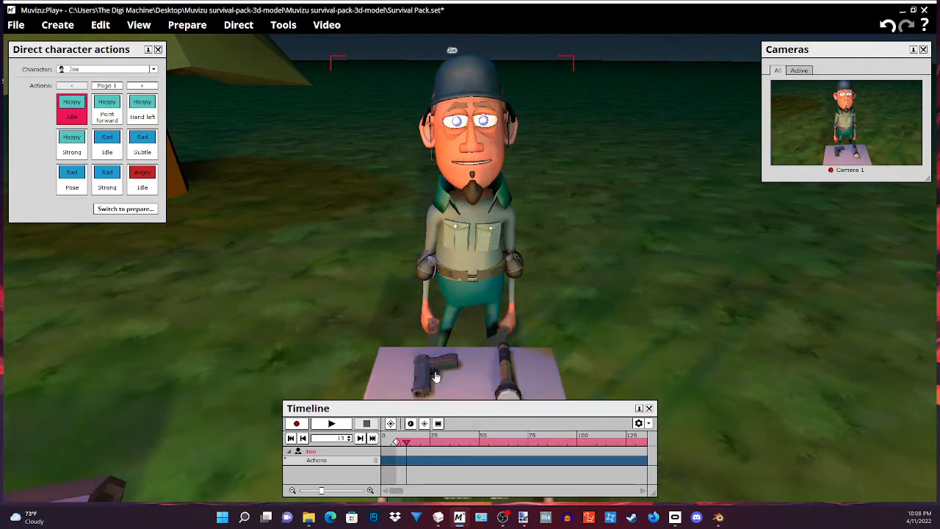
{"action": "left_click", "coordinate": [231, 25]}
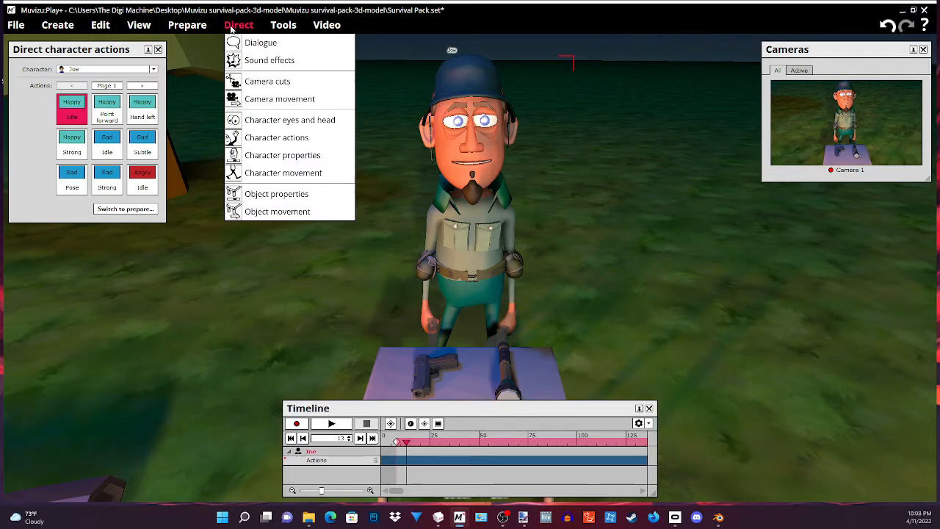
{"action": "left_click", "coordinate": [288, 122]}
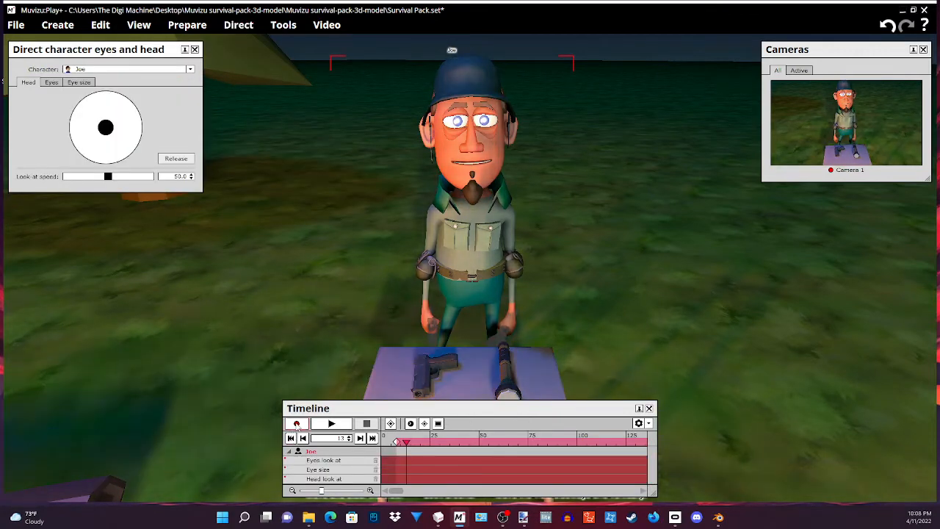
{"action": "left_click", "coordinate": [296, 424]}
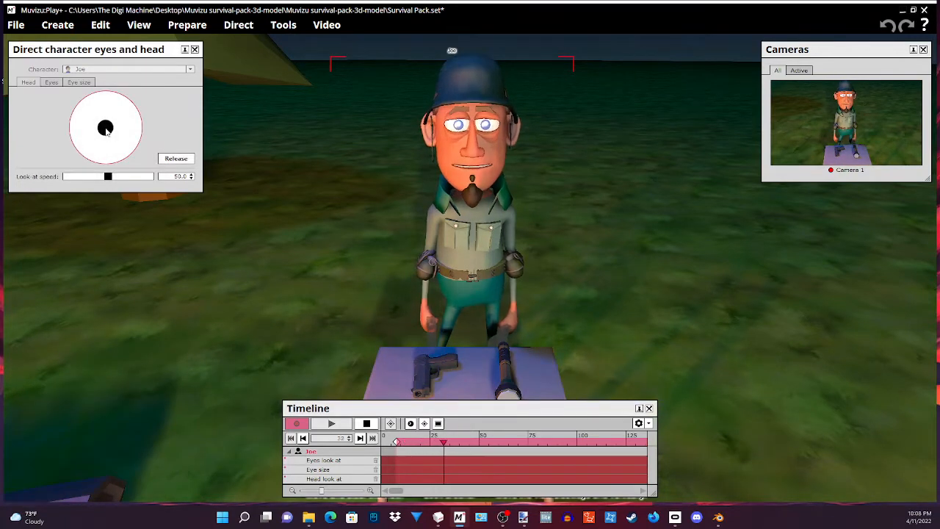
{"action": "left_click_drag", "start_coordinate": [106, 129], "coordinate": [103, 136]}
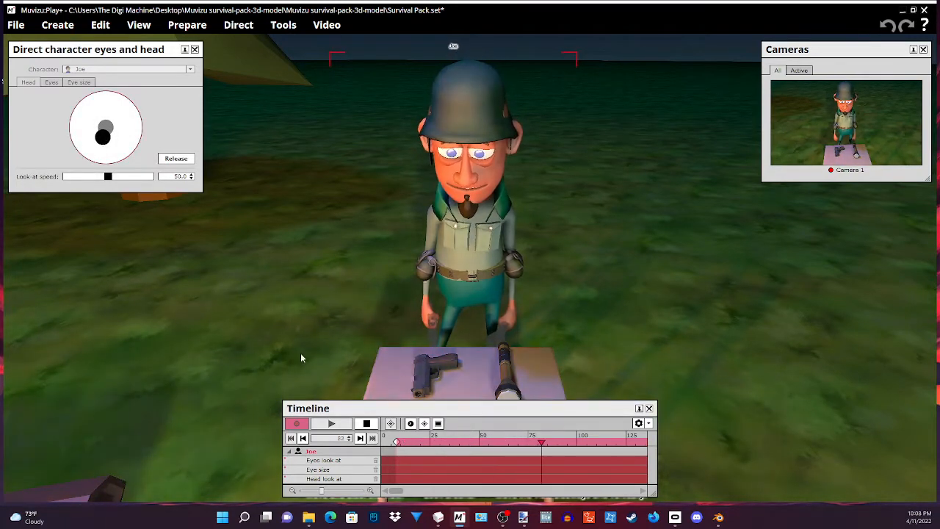
{"action": "left_click", "coordinate": [366, 424]}
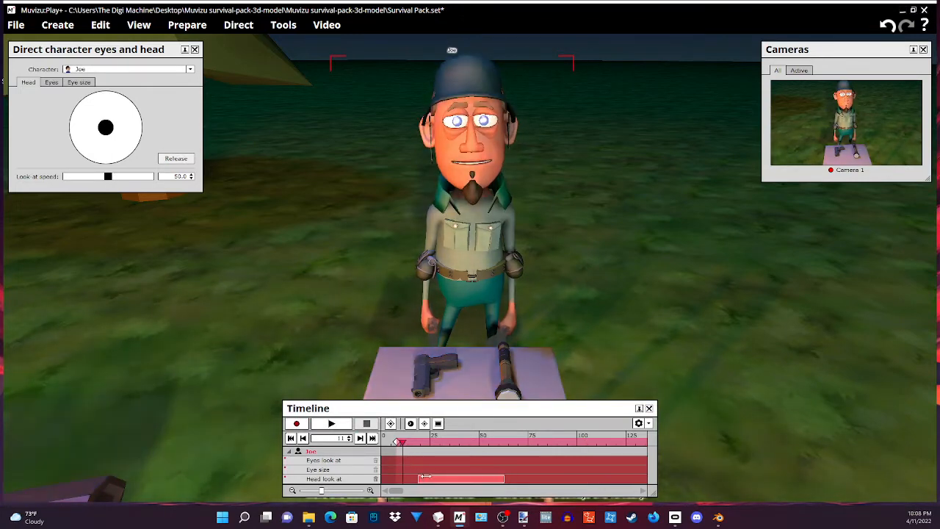
{"action": "left_click_drag", "start_coordinate": [424, 477], "coordinate": [412, 477]}
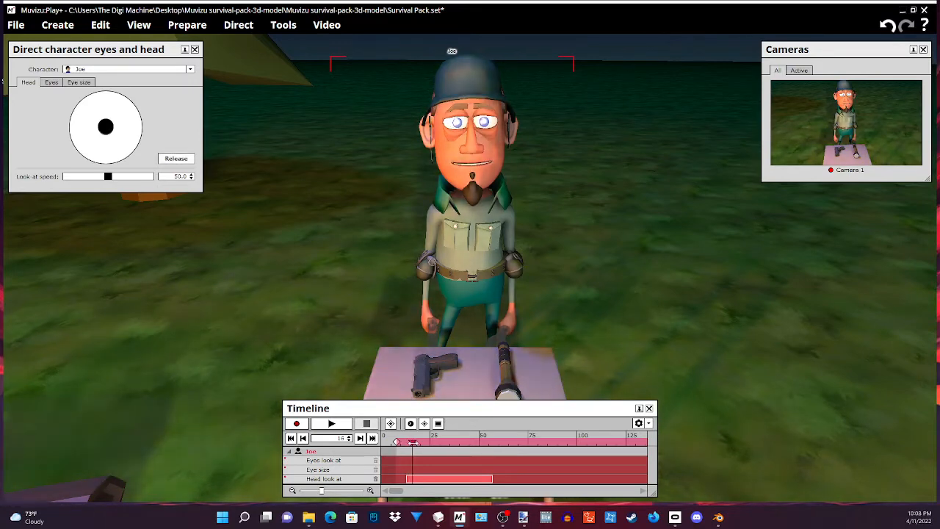
Direct the character's actions from frame 58 and record the Happy Point forward pose.
{"action": "left_click_drag", "start_coordinate": [413, 441], "coordinate": [489, 454]}
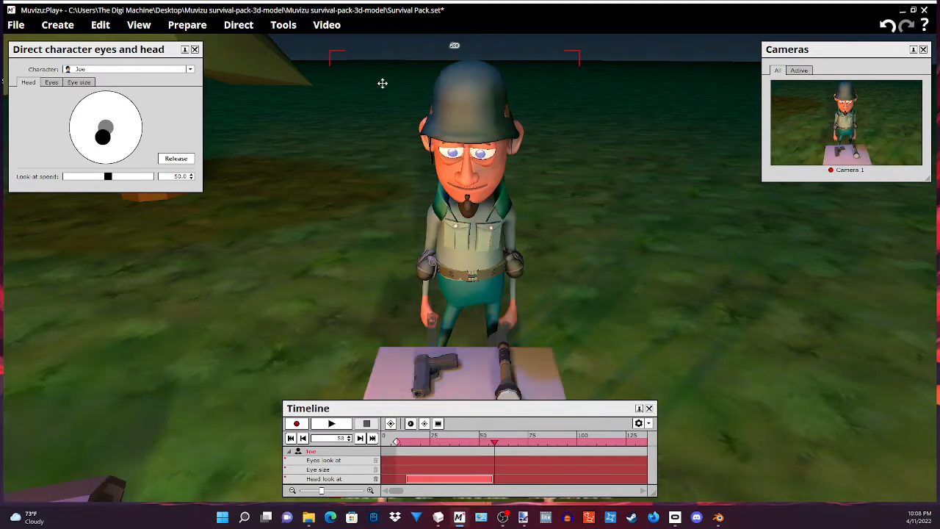
{"action": "left_click", "coordinate": [251, 26]}
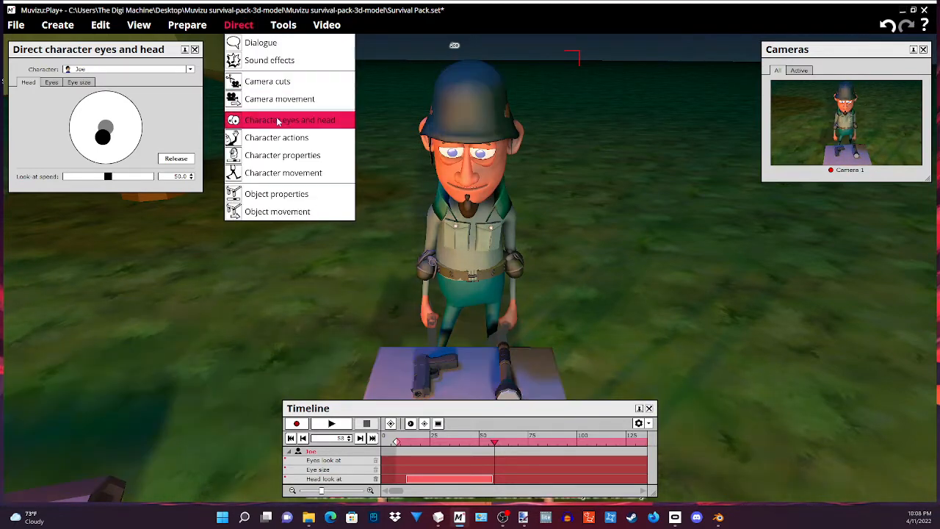
{"action": "left_click", "coordinate": [286, 140]}
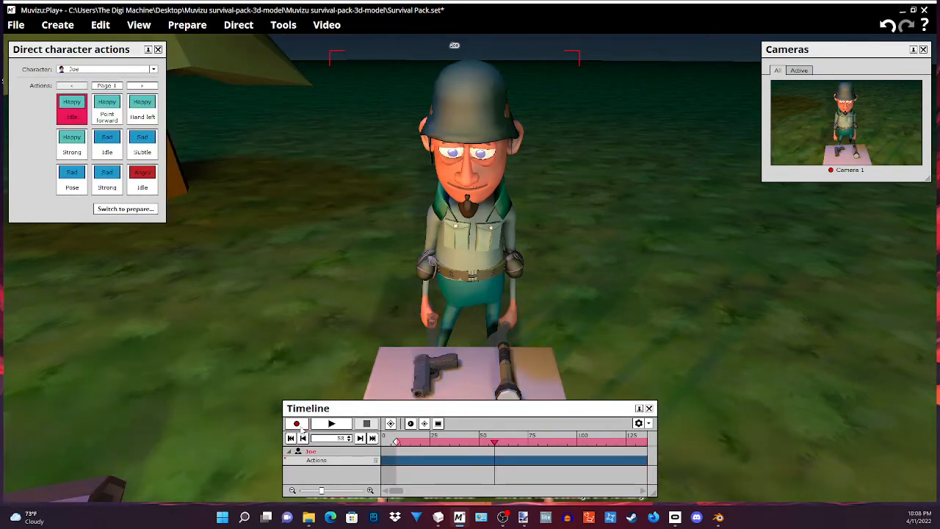
{"action": "left_click", "coordinate": [297, 424]}
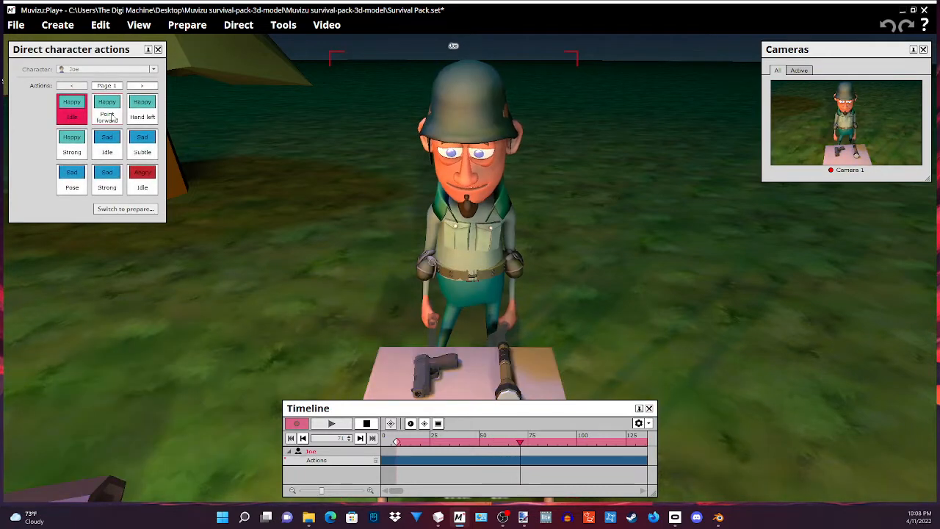
{"action": "left_click", "coordinate": [112, 116]}
{"action": "left_click", "coordinate": [367, 424]}
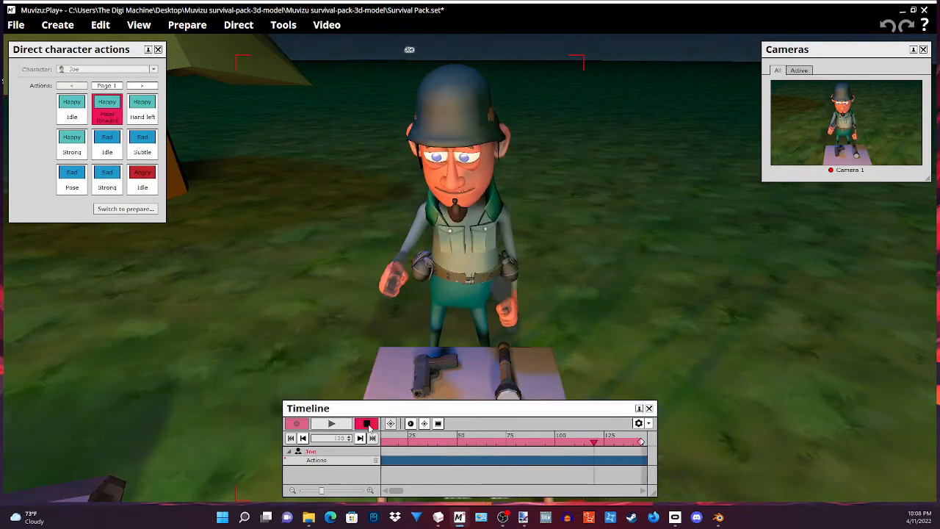
Open the full timeline and move the Point forward clip to start right where the head look clip ends.
{"action": "left_click", "coordinate": [288, 26]}
{"action": "left_click", "coordinate": [290, 38]}
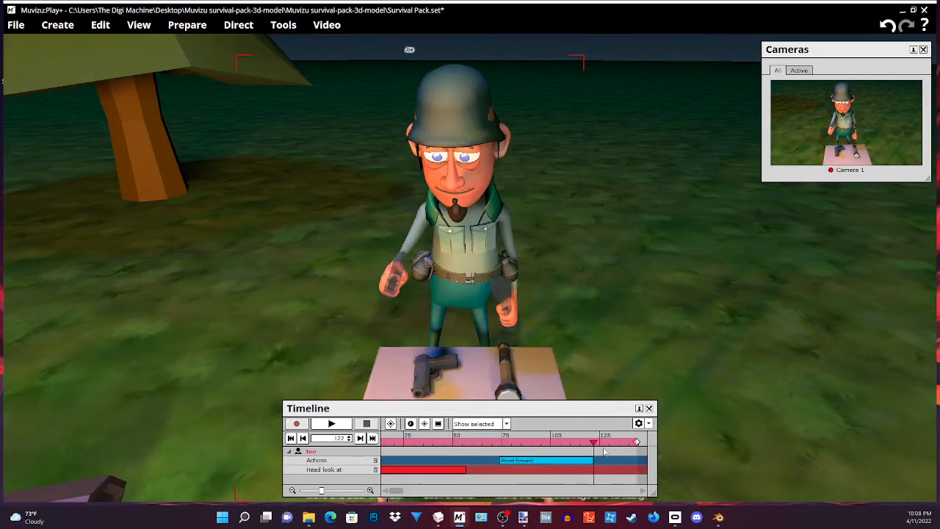
{"action": "left_click_drag", "start_coordinate": [539, 460], "coordinate": [512, 460]}
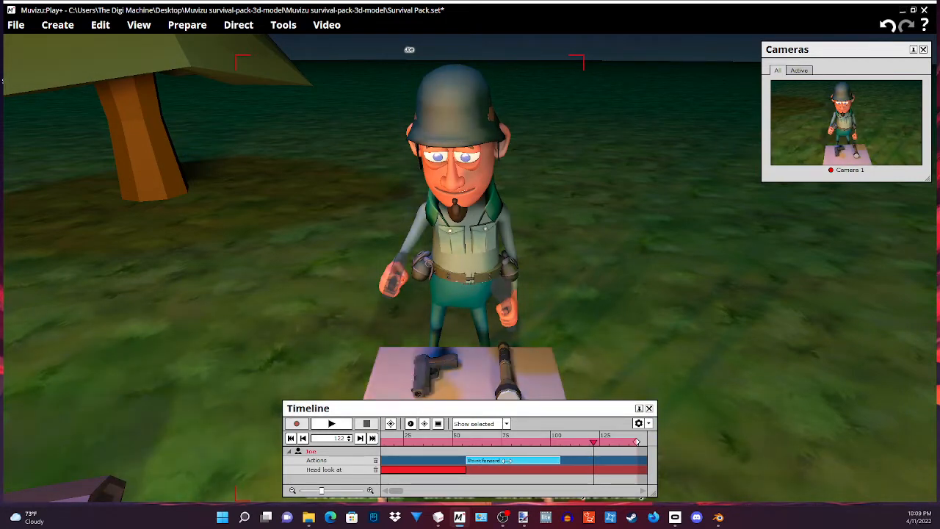
Scrub to frame 60, where the character's hand reaches the pistol on the table, and mark that frame.
{"action": "left_click", "coordinate": [450, 441]}
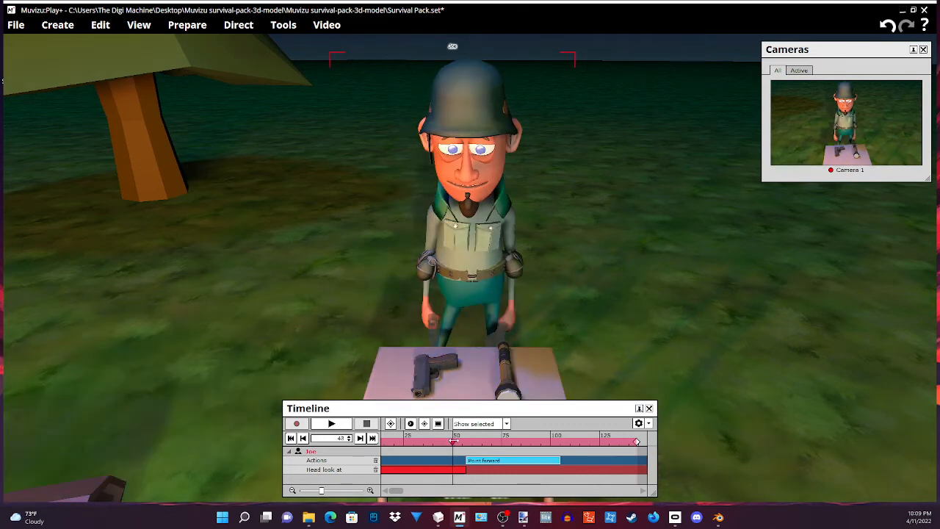
{"action": "left_click_drag", "start_coordinate": [450, 442], "coordinate": [465, 441]}
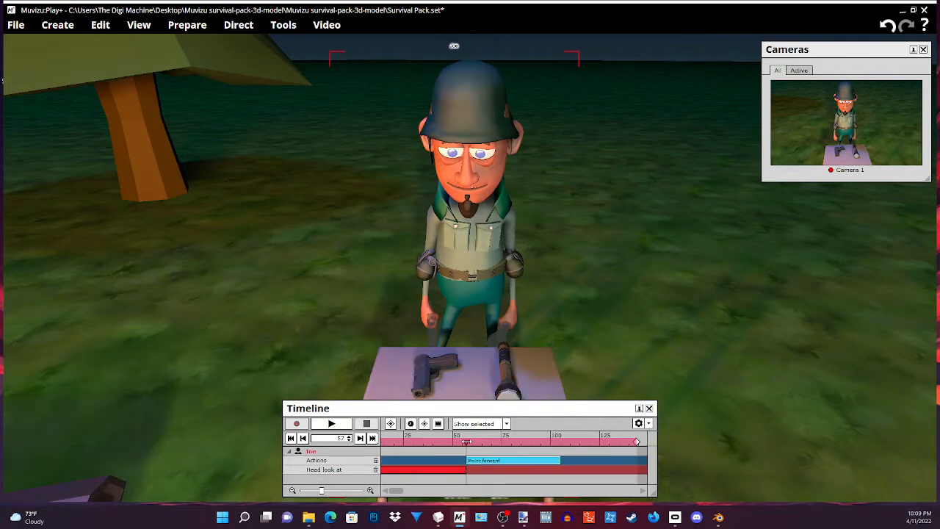
{"action": "left_click_drag", "start_coordinate": [466, 442], "coordinate": [473, 442]}
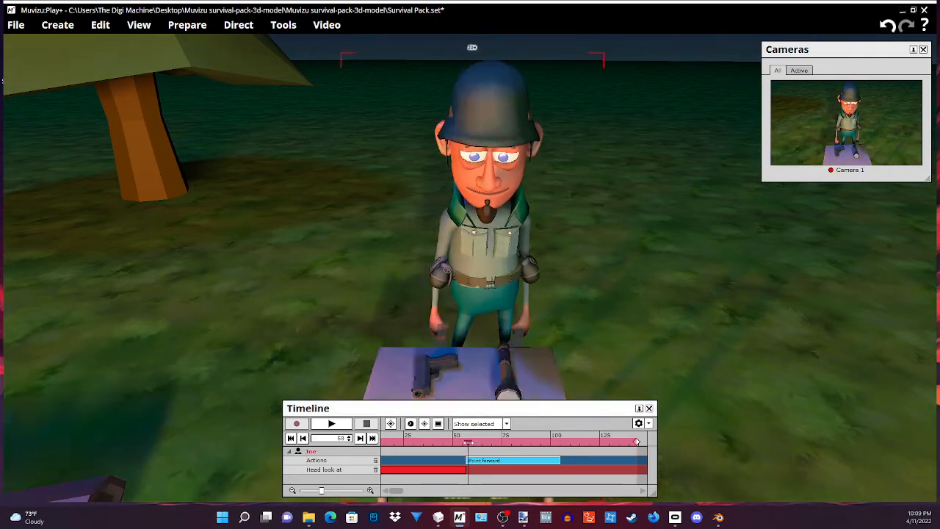
{"action": "left_click_drag", "start_coordinate": [471, 442], "coordinate": [473, 441]}
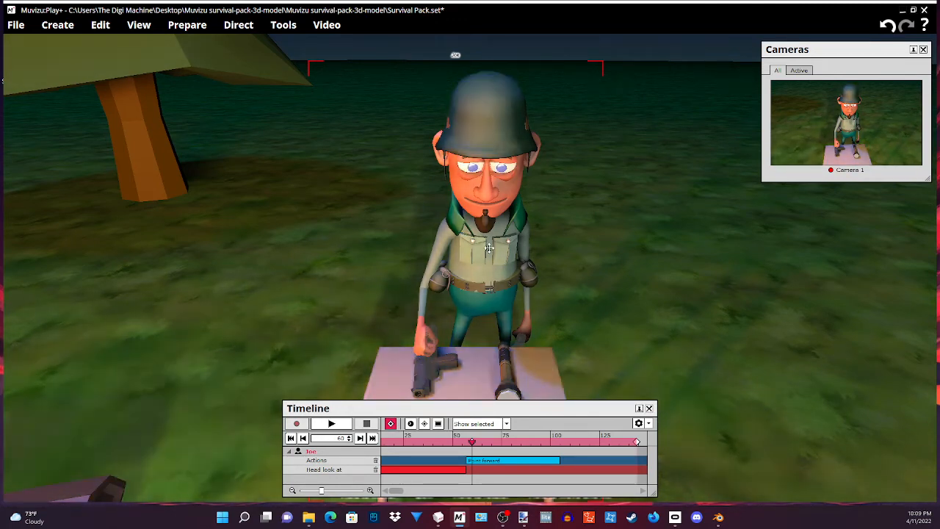
Prepare the character's attached Pistol_2 so that its Visible track is key framed.
{"action": "right_click", "coordinate": [489, 249]}
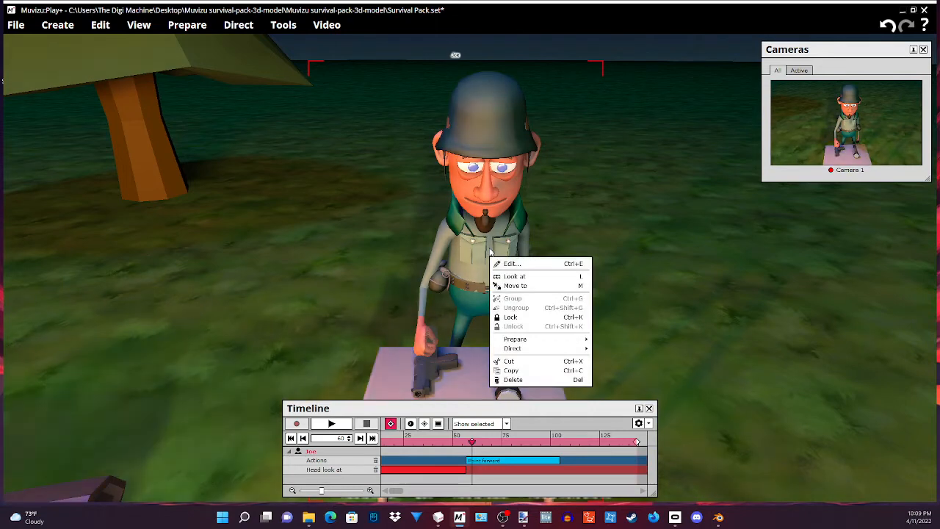
{"action": "mouse_move", "coordinate": [529, 339]}
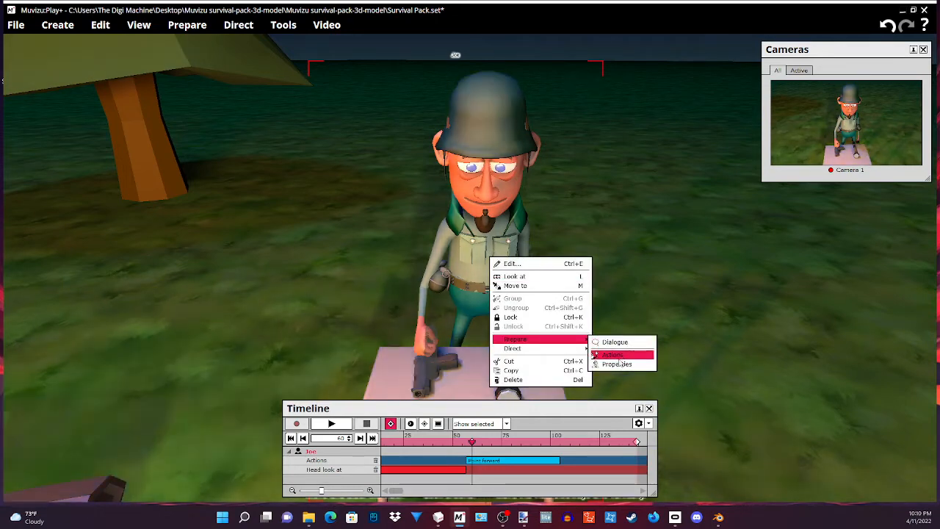
{"action": "left_click", "coordinate": [617, 366]}
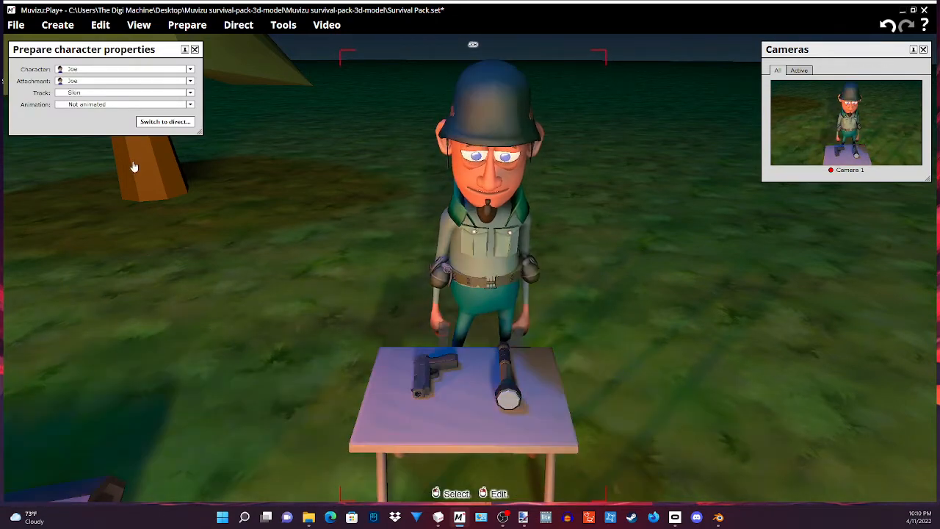
{"action": "left_click", "coordinate": [96, 82]}
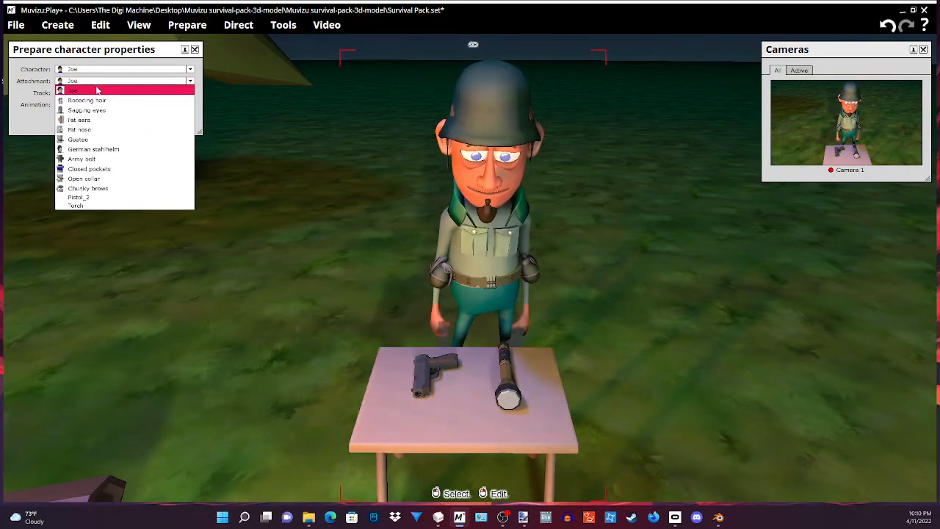
{"action": "left_click", "coordinate": [107, 197]}
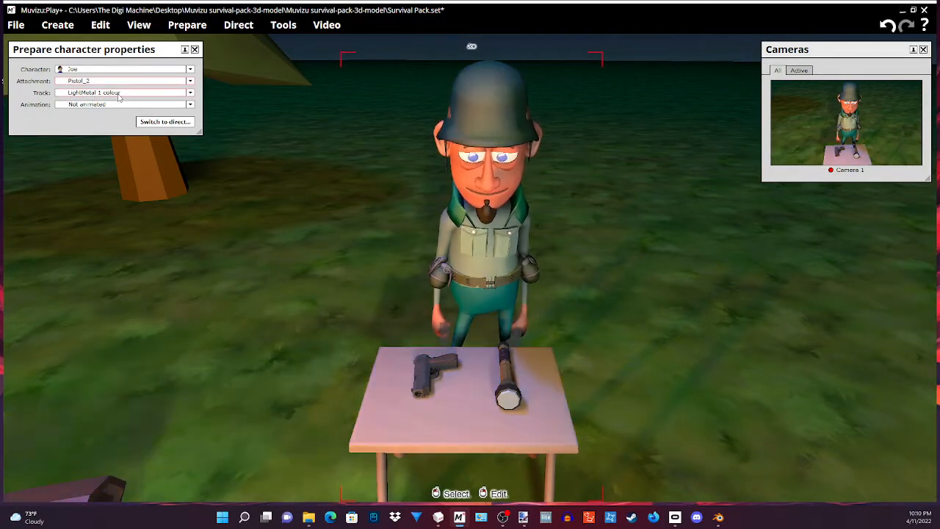
{"action": "left_click", "coordinate": [119, 94]}
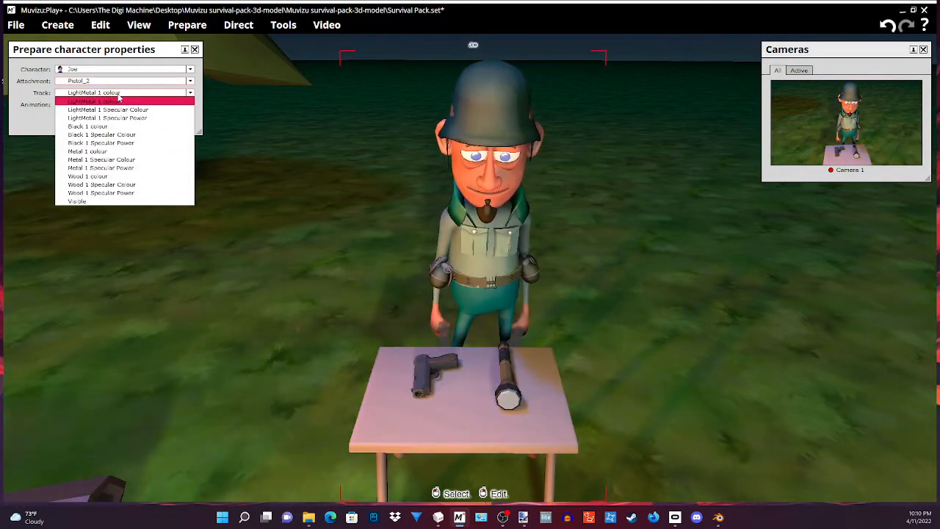
{"action": "left_click", "coordinate": [87, 201]}
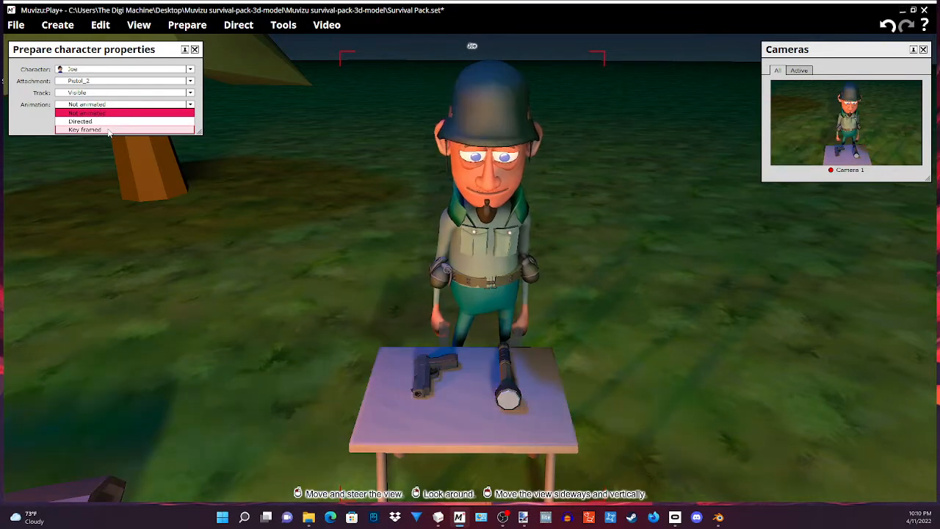
{"action": "left_click", "coordinate": [109, 130]}
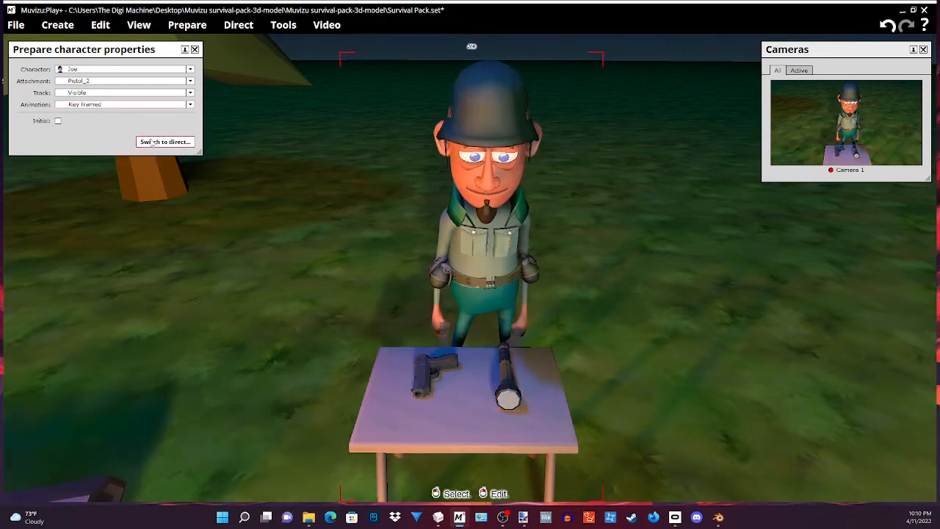
Switch to directing the attached pistol's visibility, add a key frame at frame 60 and turn Visible on there.
{"action": "left_click", "coordinate": [151, 143]}
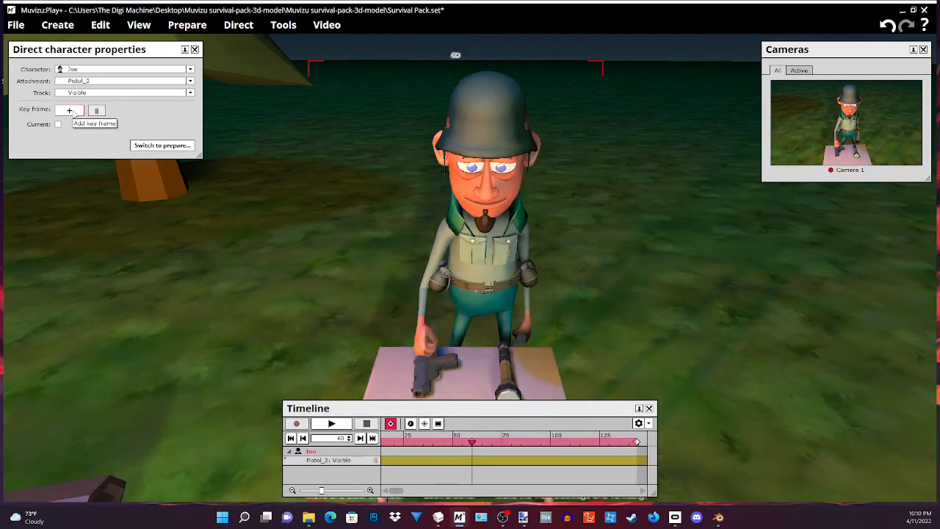
{"action": "left_click", "coordinate": [71, 111]}
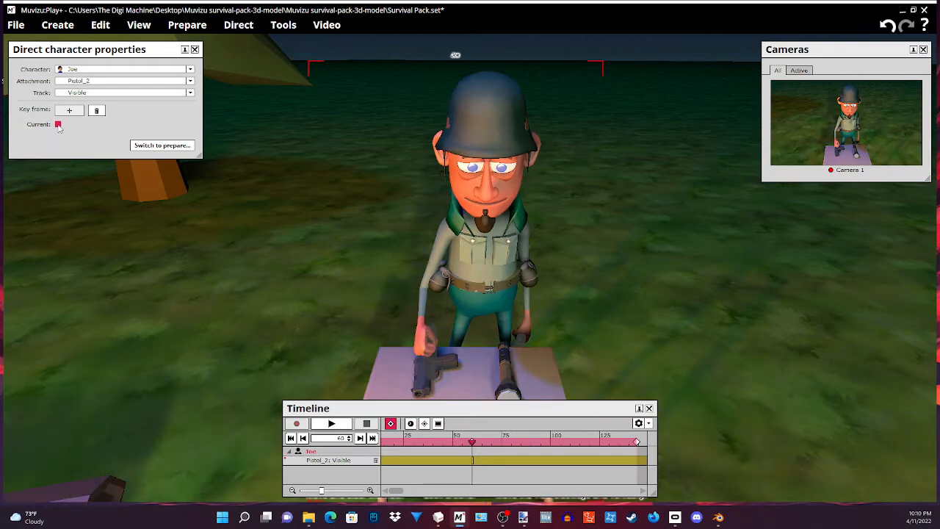
{"action": "left_click", "coordinate": [58, 125]}
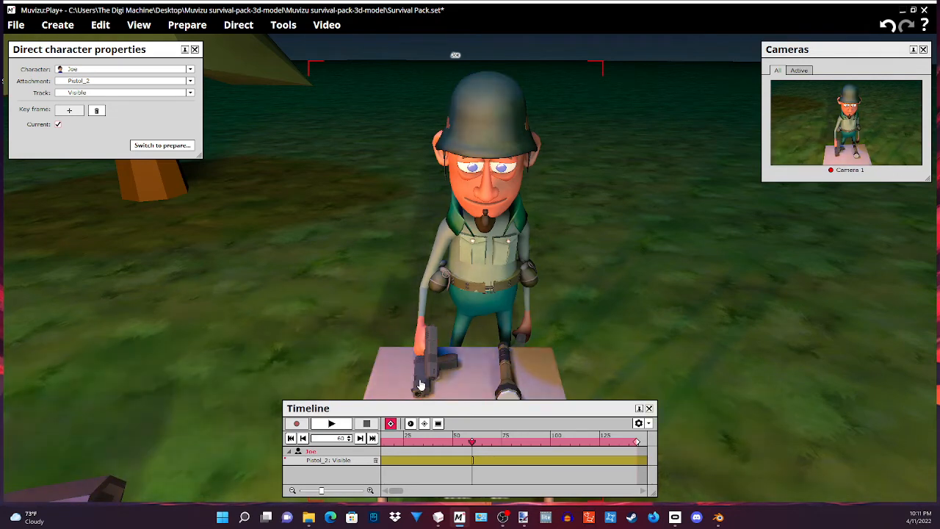
{"action": "left_click", "coordinate": [419, 380]}
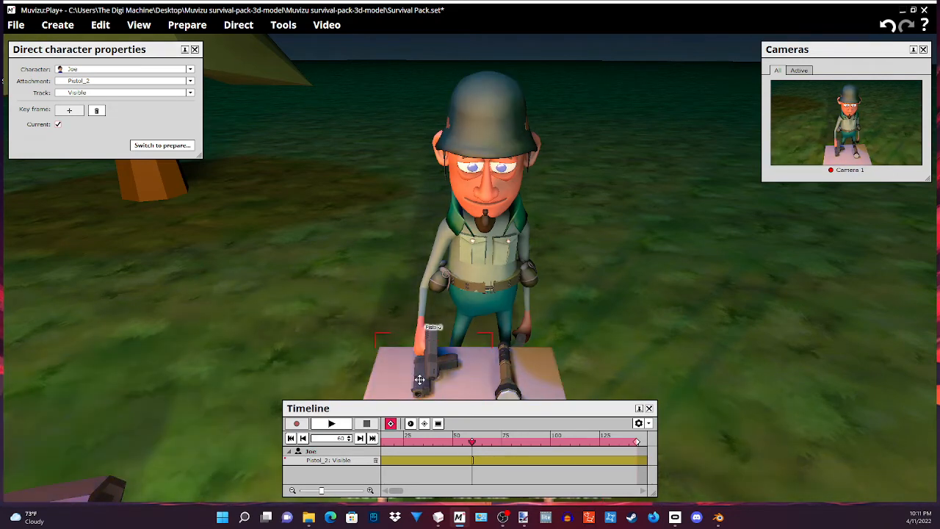
{"action": "right_click", "coordinate": [420, 381]}
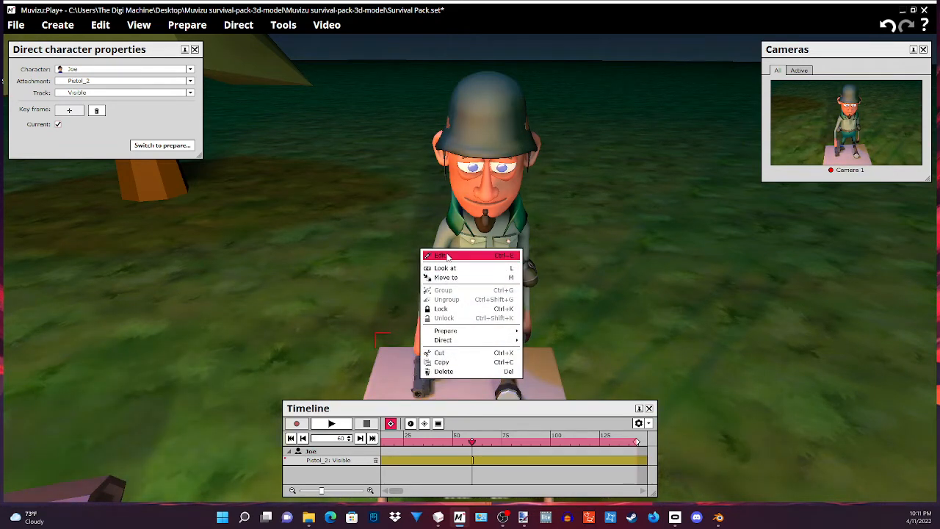
{"action": "left_click", "coordinate": [446, 256]}
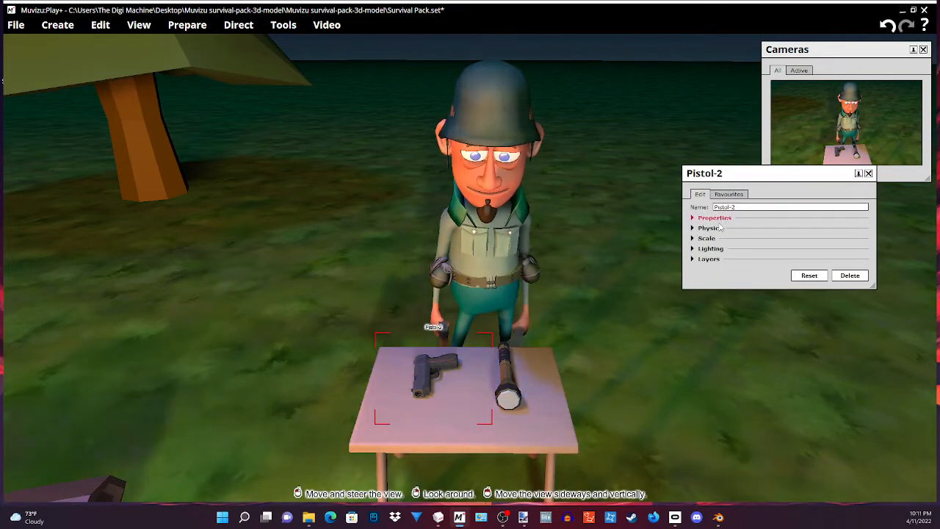
{"action": "left_click", "coordinate": [869, 174]}
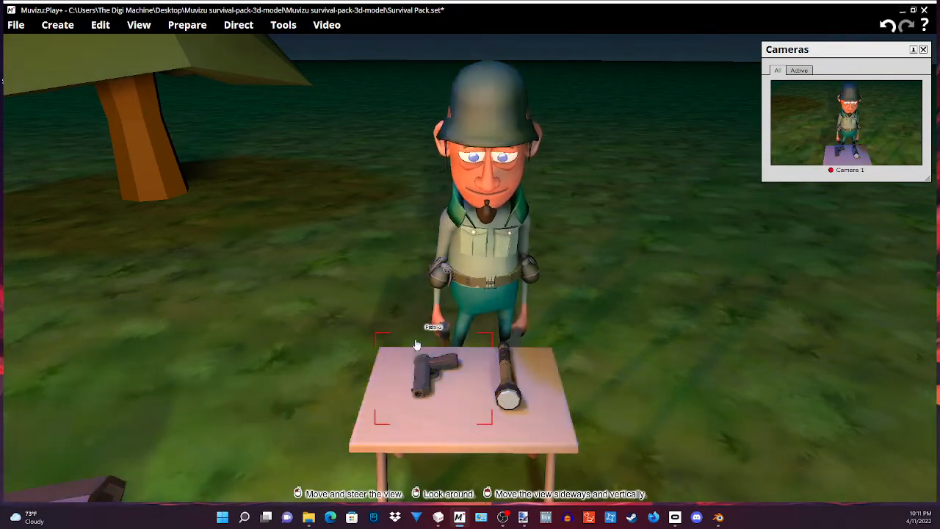
{"action": "left_click", "coordinate": [286, 25]}
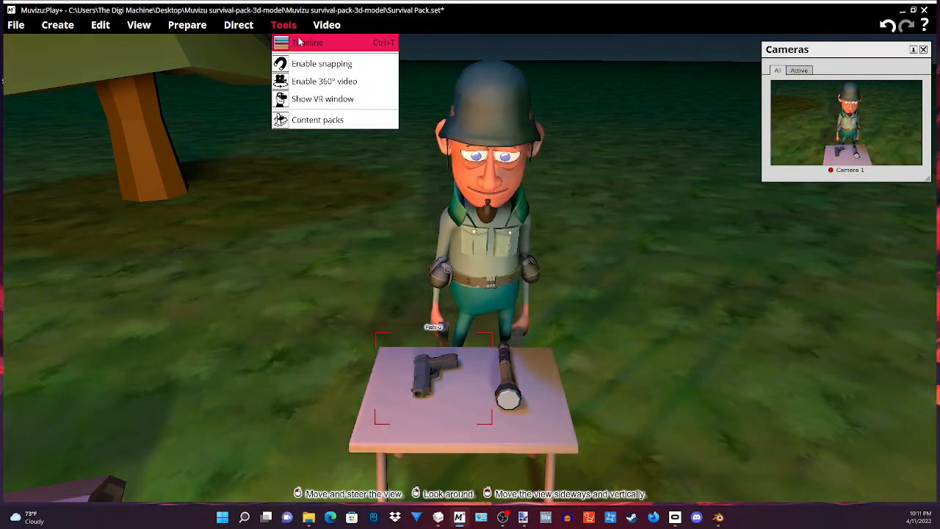
{"action": "left_click", "coordinate": [299, 41]}
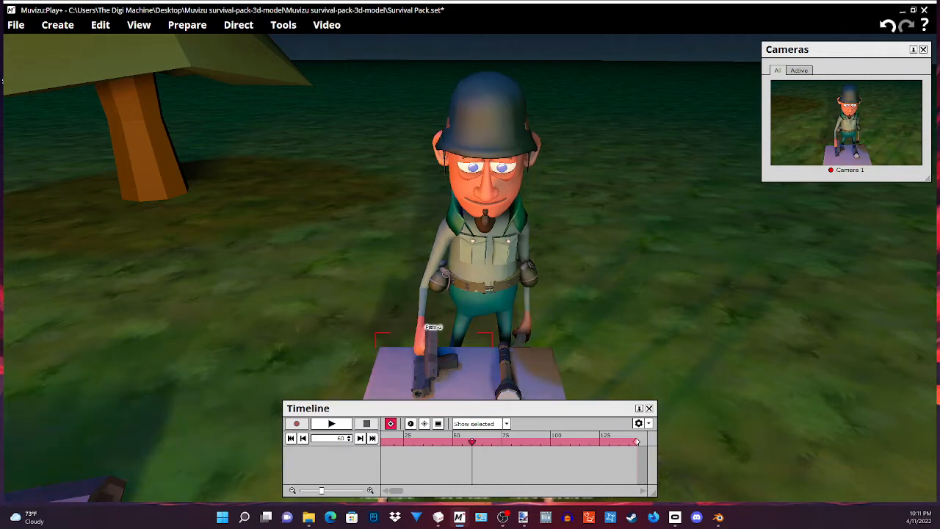
Prepare the properties of the pistol on the table, setting its Visible track to key framed.
{"action": "right_click", "coordinate": [420, 390]}
{"action": "mouse_move", "coordinate": [465, 337]}
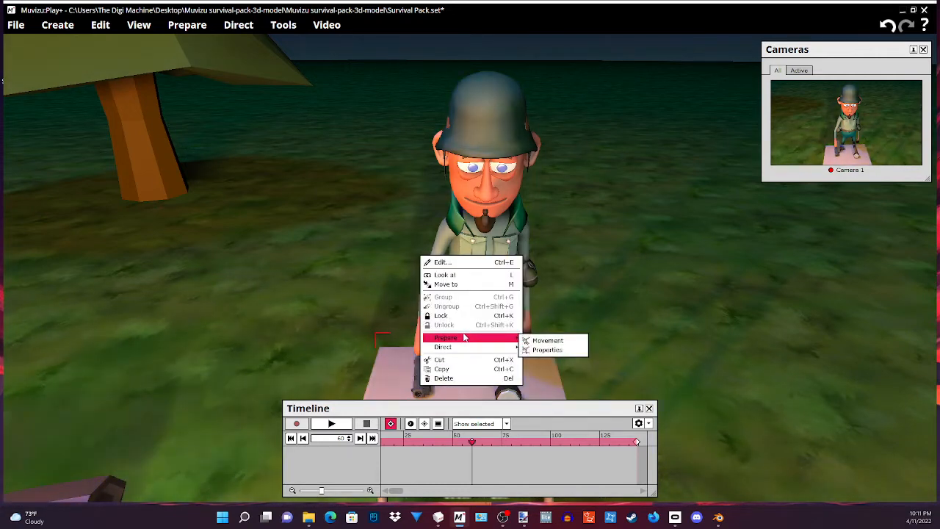
{"action": "left_click", "coordinate": [547, 350]}
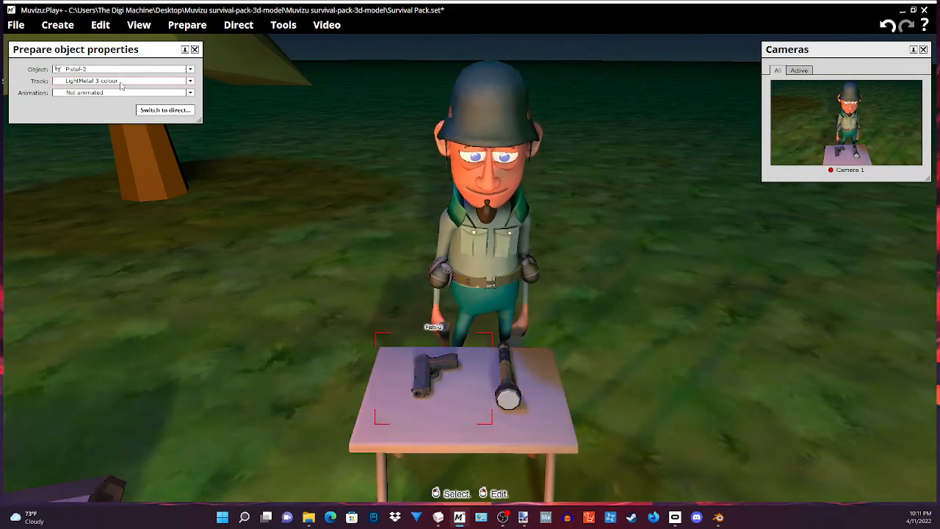
{"action": "left_click", "coordinate": [121, 82]}
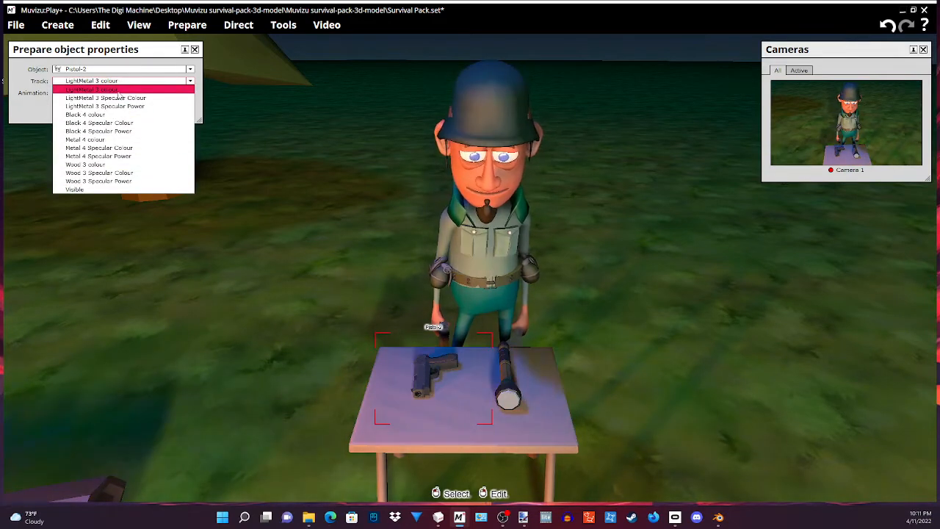
{"action": "left_click", "coordinate": [91, 188]}
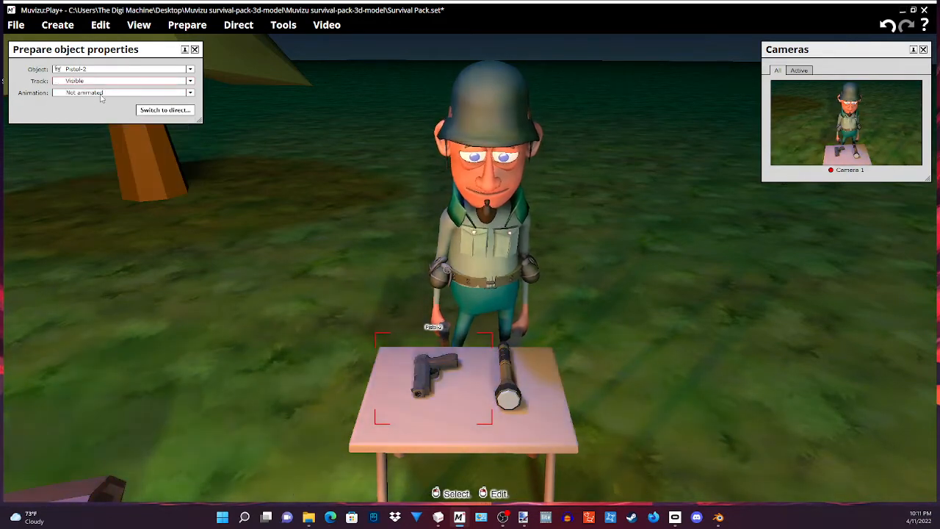
{"action": "left_click", "coordinate": [102, 95]}
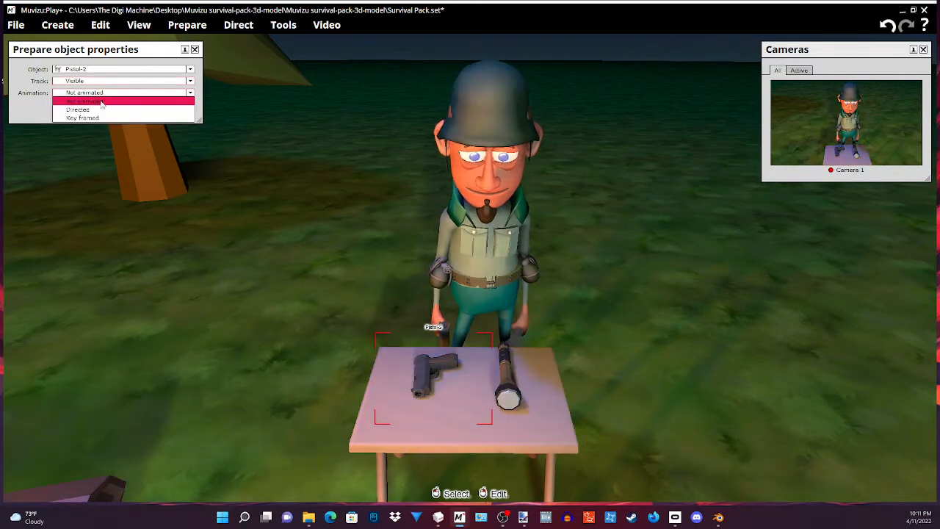
{"action": "left_click", "coordinate": [82, 117]}
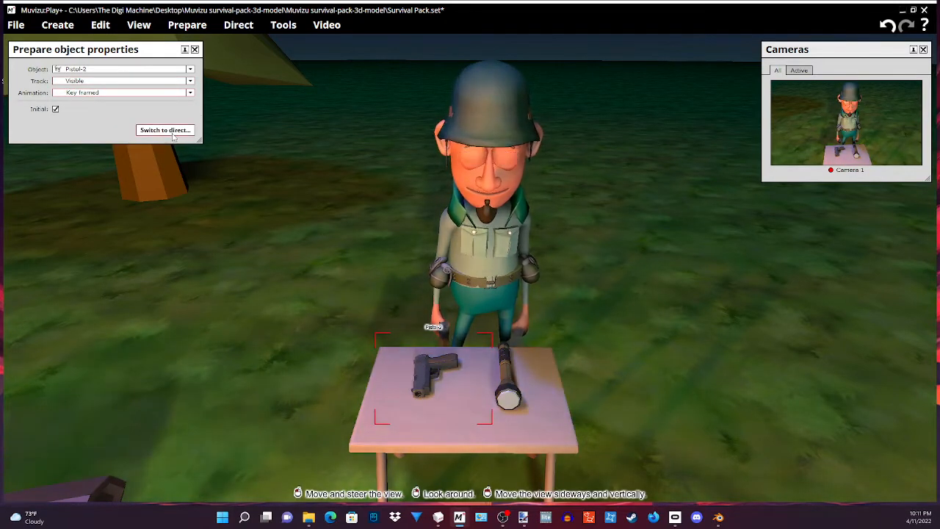
Switch to directing the table pistol, add a Visible key frame at frame 60 and turn visibility off there.
{"action": "left_click", "coordinate": [166, 130]}
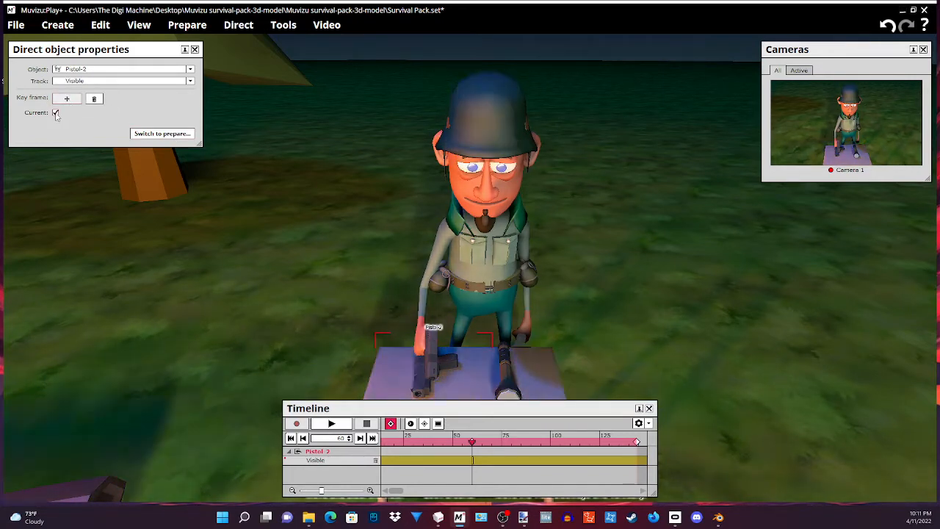
{"action": "left_click", "coordinate": [56, 113]}
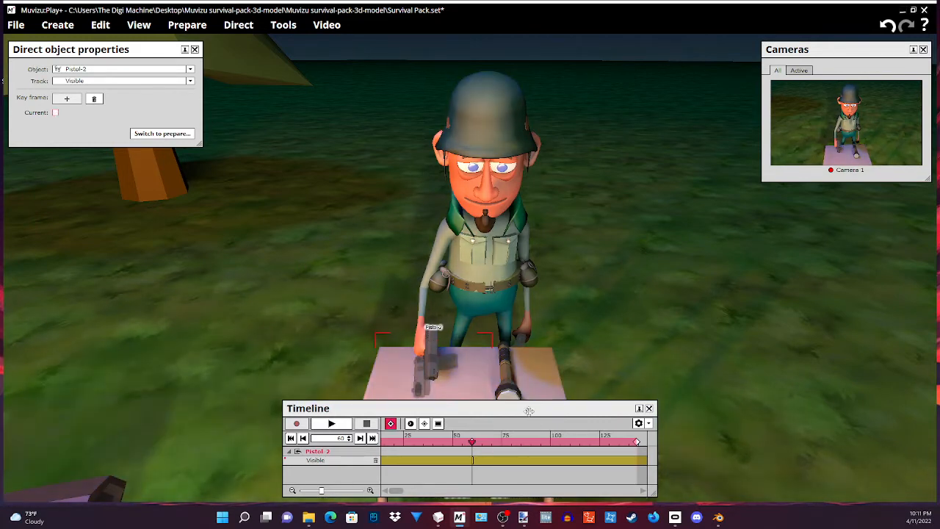
Move the timeline away from the table and scrub around frame 60 to check the pistol's swap from table to hand.
{"action": "left_click_drag", "start_coordinate": [529, 408], "coordinate": [783, 237]}
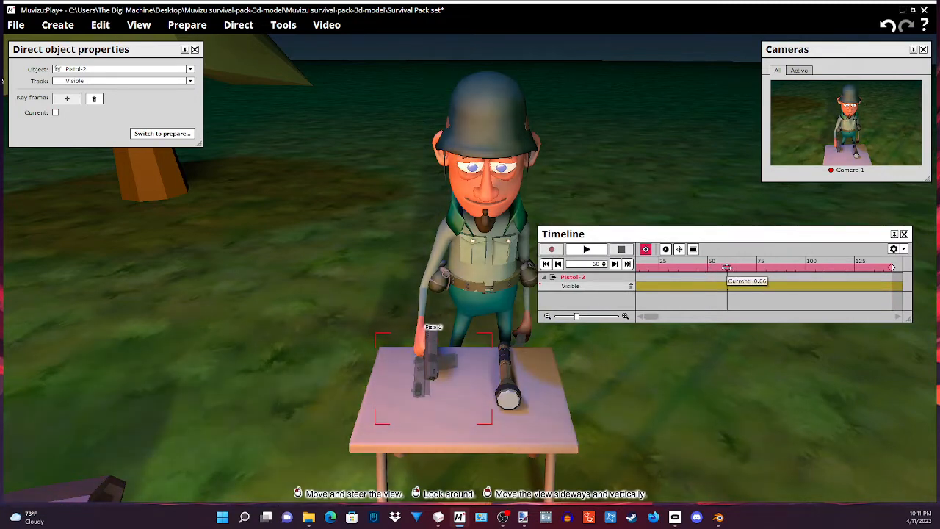
{"action": "mouse_move", "coordinate": [727, 267]}
{"action": "left_mouse_down"}
{"action": "mouse_move", "coordinate": [691, 267]}
{"action": "mouse_move", "coordinate": [734, 268]}
{"action": "mouse_move", "coordinate": [726, 267]}
{"action": "left_mouse_up"}
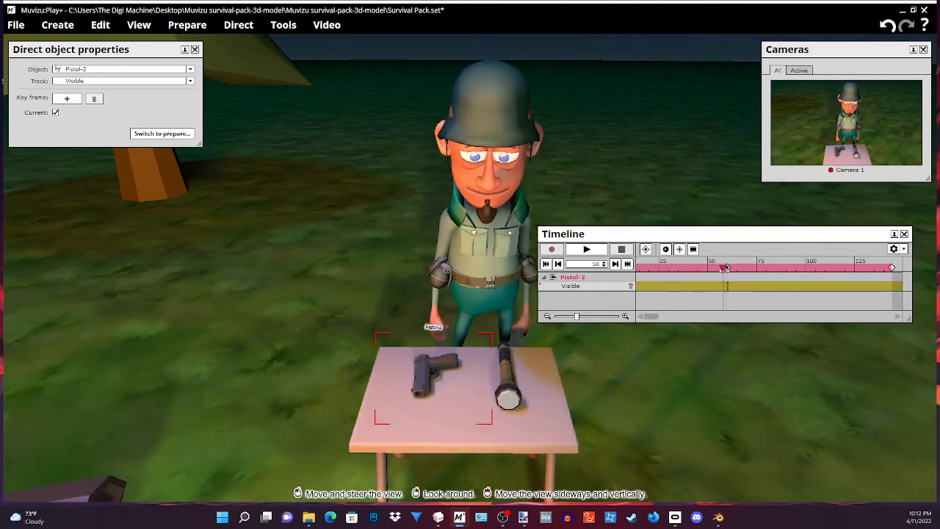
{"action": "left_click_drag", "start_coordinate": [726, 267], "coordinate": [728, 269]}
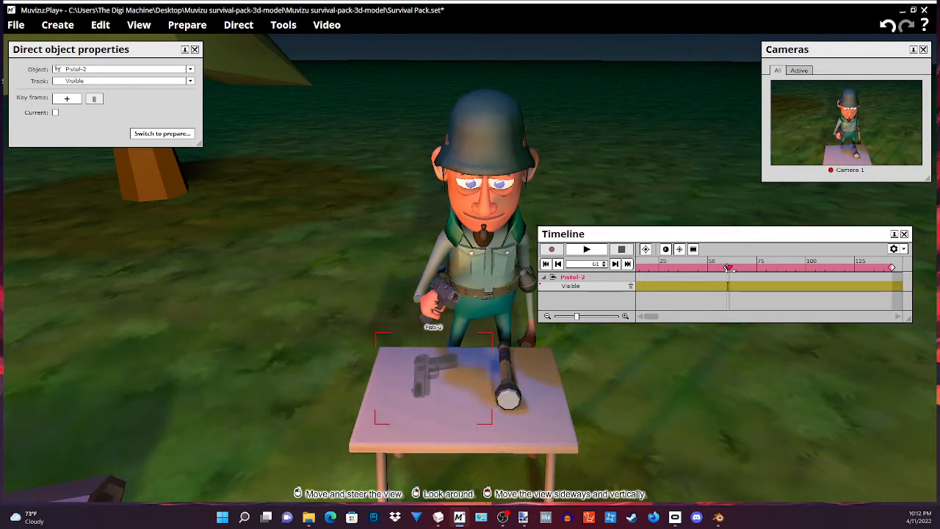
{"action": "left_click_drag", "start_coordinate": [728, 268], "coordinate": [718, 287]}
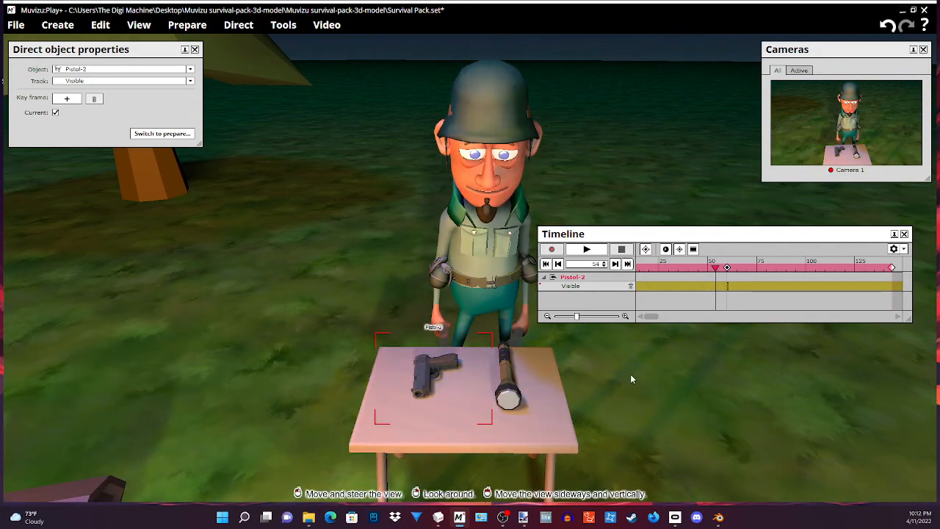
Open Camera 1 in its own larger window, and arrange it and the timeline so the character and table stay in view.
{"action": "scroll", "coordinate": [632, 379], "scroll_direction": "down", "scroll_amount": 5}
{"action": "scroll", "coordinate": [631, 379], "scroll_direction": "down", "scroll_amount": 2}
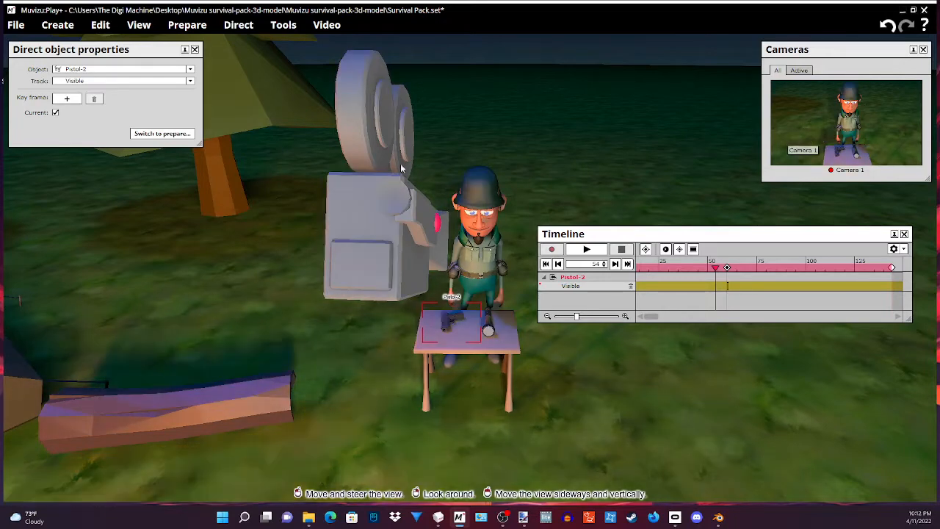
{"action": "double_click", "coordinate": [813, 127]}
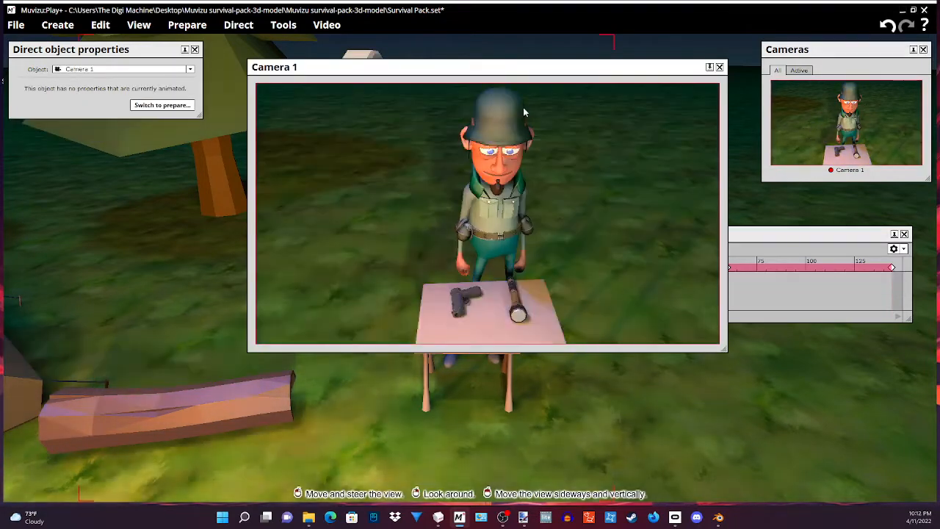
{"action": "left_click_drag", "start_coordinate": [550, 68], "coordinate": [424, 141]}
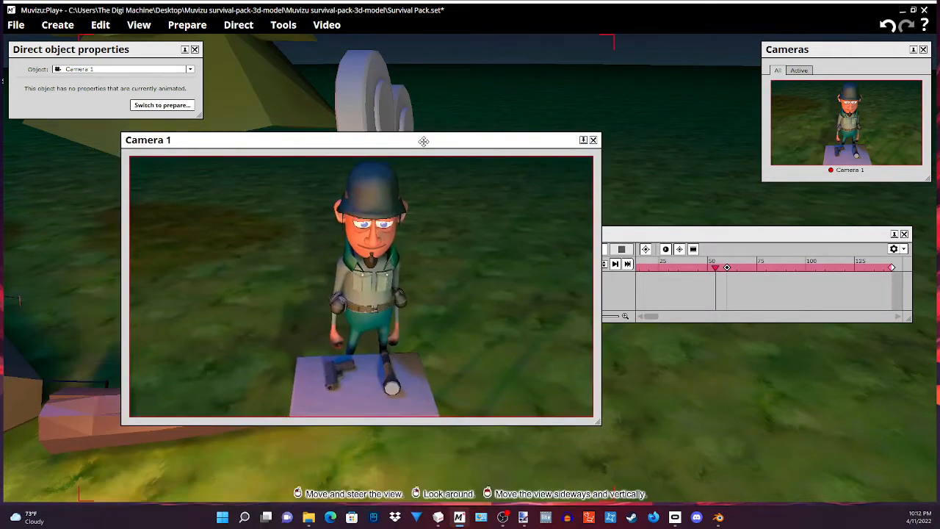
{"action": "left_click_drag", "start_coordinate": [645, 231], "coordinate": [716, 222]}
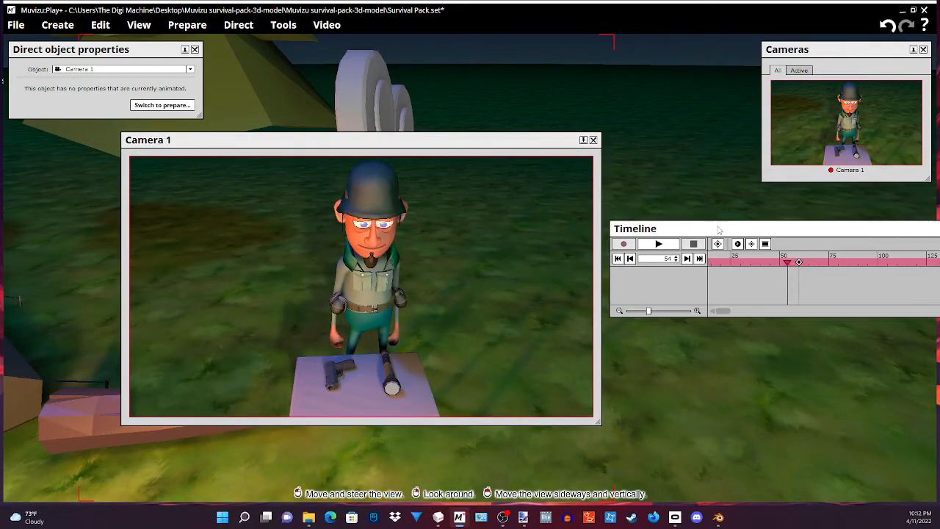
{"action": "left_click_drag", "start_coordinate": [670, 164], "coordinate": [661, 194]}
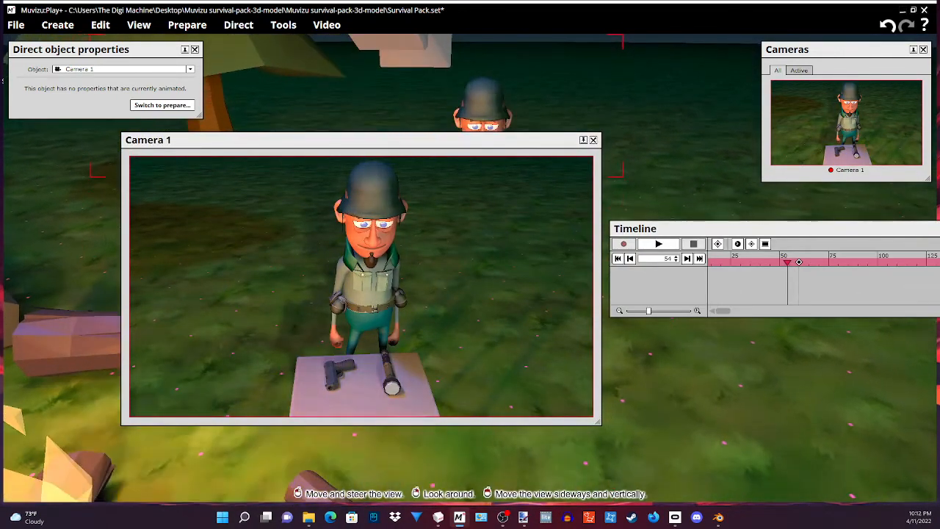
{"action": "left_click_drag", "start_coordinate": [455, 140], "coordinate": [456, 371]}
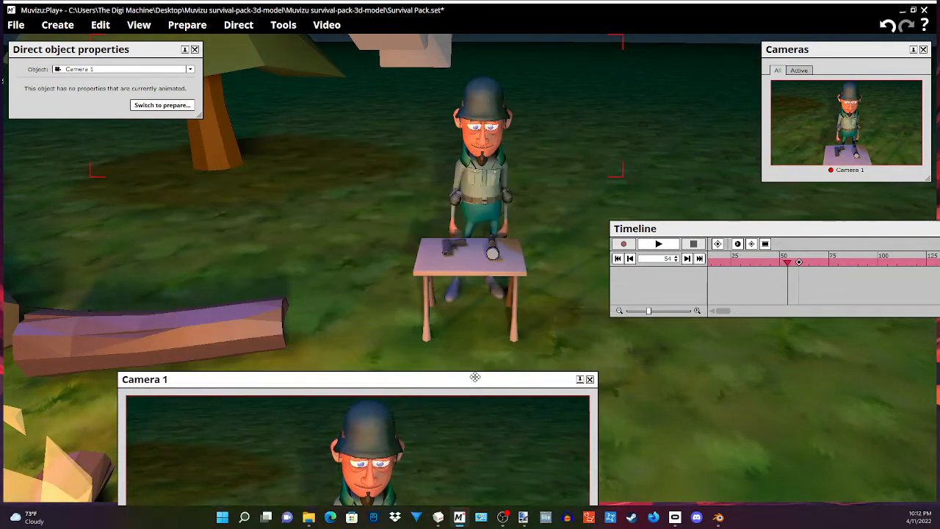
Reframe the main view around the character and table, and reposition the Camera 1 window so its whole picture is visible.
{"action": "scroll", "coordinate": [485, 237], "scroll_direction": "up", "scroll_amount": 5}
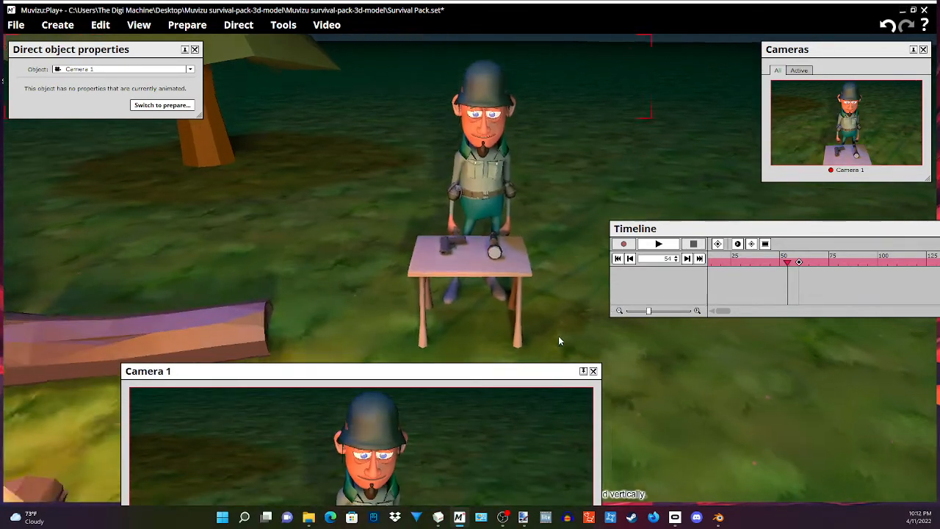
{"action": "left_click_drag", "start_coordinate": [441, 257], "coordinate": [441, 213]}
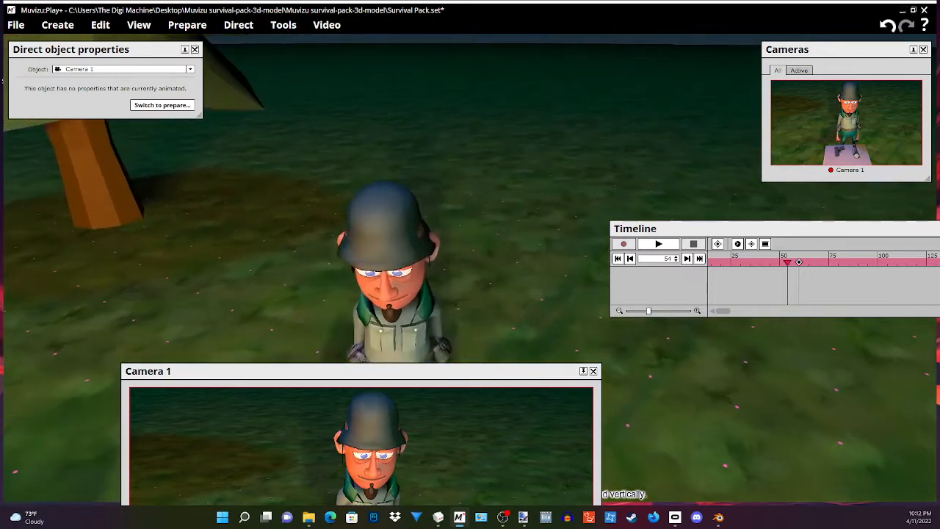
{"action": "mouse_move", "coordinate": [441, 213]}
{"action": "right_mouse_down"}
{"action": "mouse_move", "coordinate": [445, 272]}
{"action": "mouse_move", "coordinate": [443, 196]}
{"action": "right_mouse_up"}
{"action": "left_click_drag", "start_coordinate": [443, 197], "coordinate": [446, 279]}
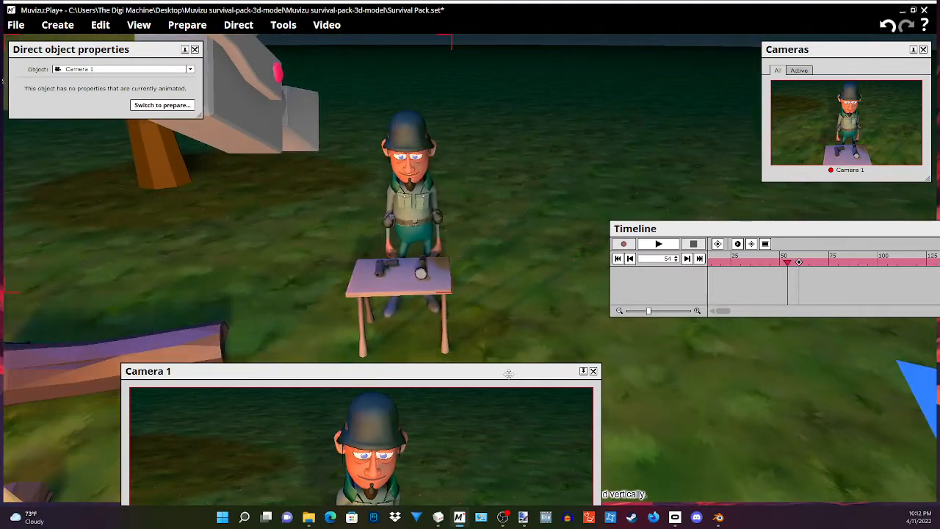
{"action": "left_click_drag", "start_coordinate": [510, 371], "coordinate": [541, 195]}
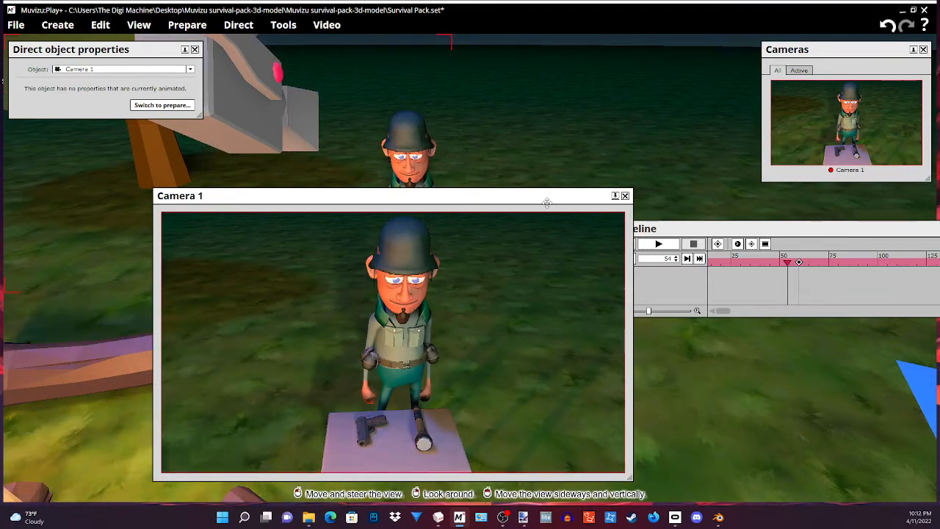
Play the animation from around frame 11 and scrub to frame 66 to check the pistol pick-up through Camera 1.
{"action": "left_click", "coordinate": [783, 261]}
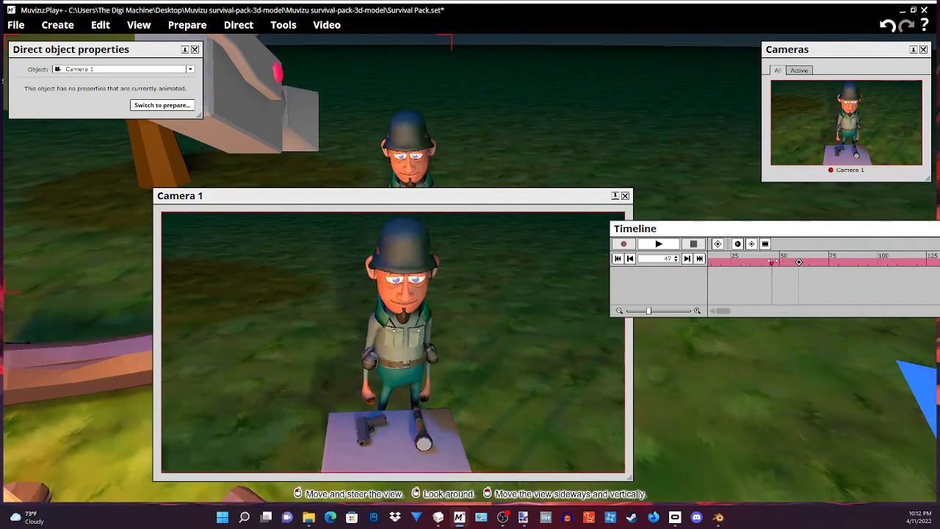
{"action": "left_click_drag", "start_coordinate": [771, 261], "coordinate": [731, 274]}
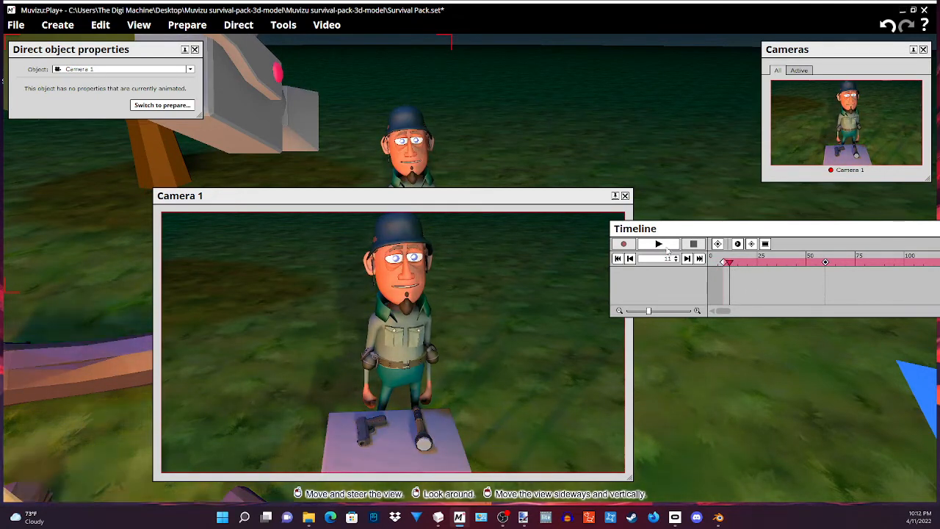
{"action": "left_click", "coordinate": [659, 244]}
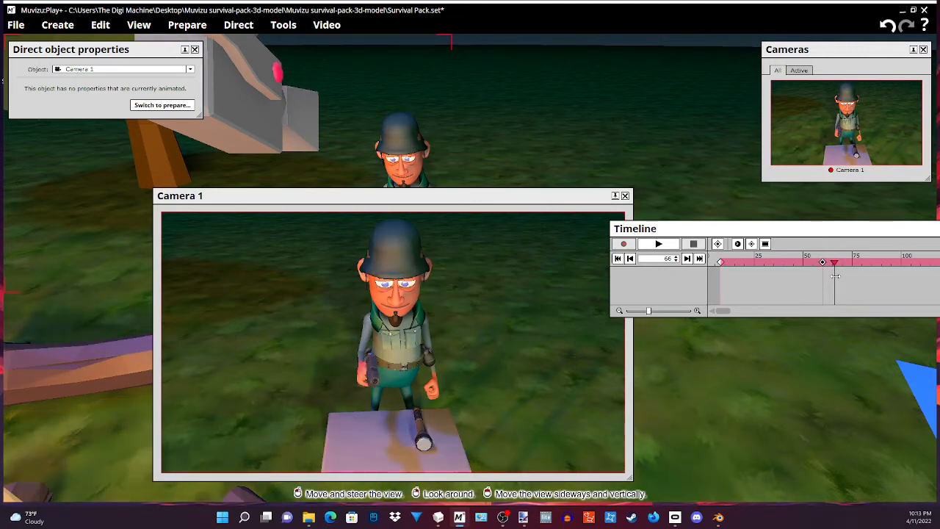
{"action": "left_click_drag", "start_coordinate": [836, 273], "coordinate": [833, 272]}
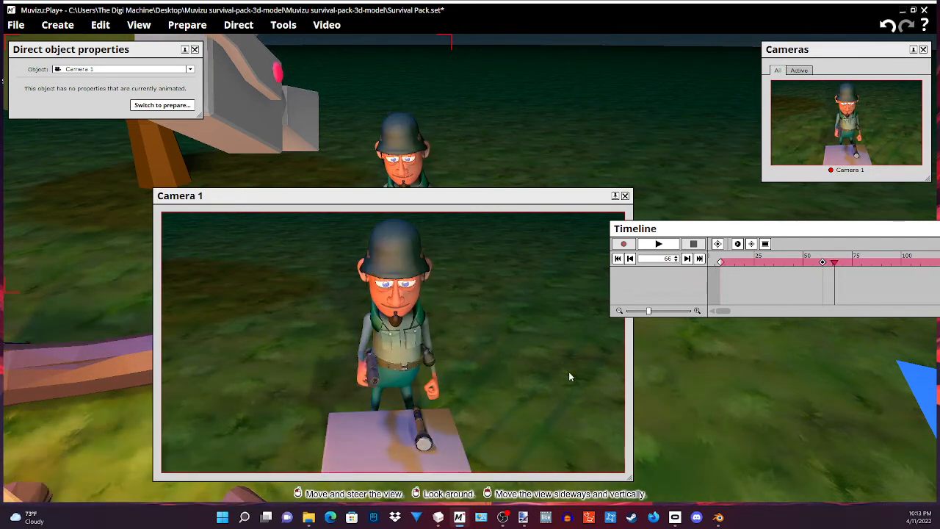
Switch to directing the character's eyes and head.
{"action": "left_click", "coordinate": [252, 27]}
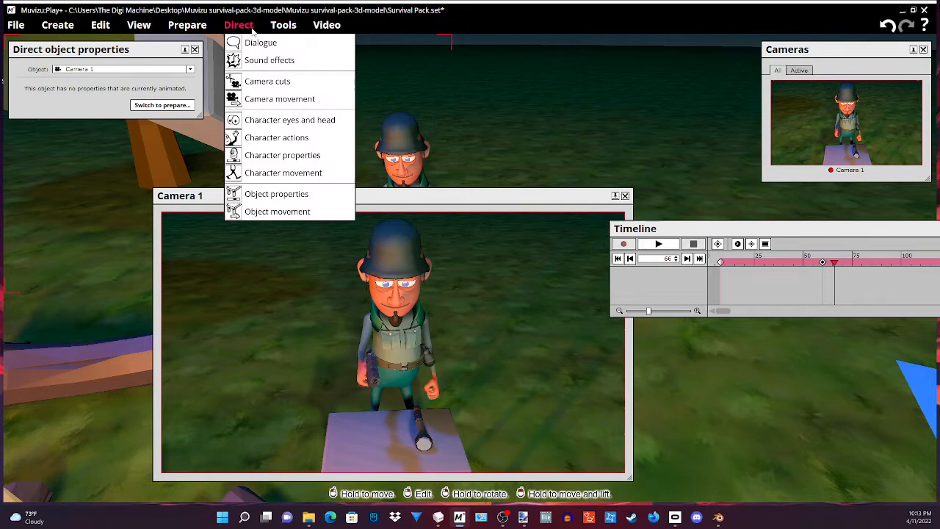
{"action": "left_click", "coordinate": [282, 127]}
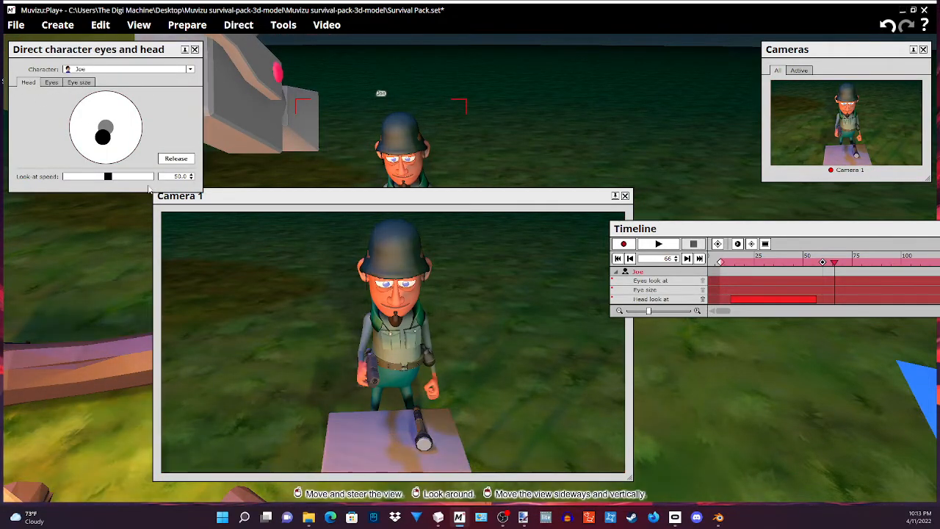
{"action": "left_click", "coordinate": [624, 245]}
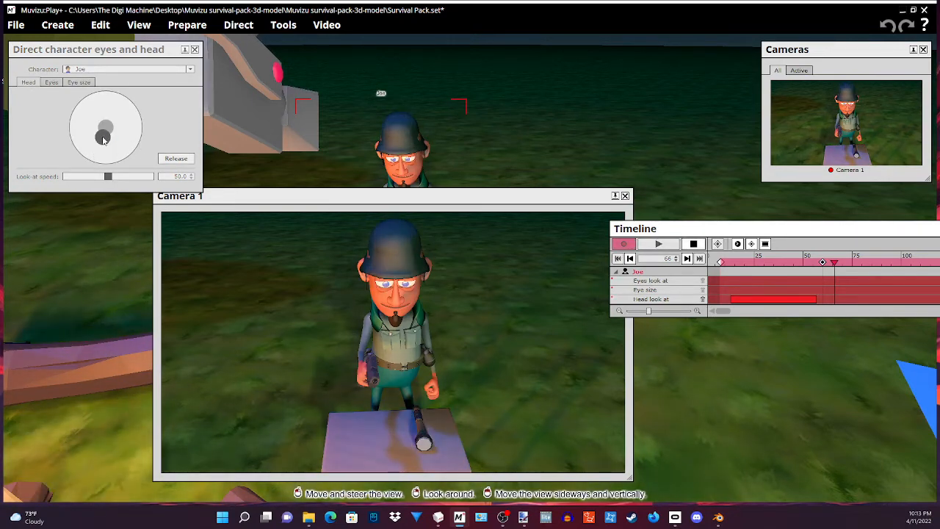
{"action": "left_click_drag", "start_coordinate": [103, 140], "coordinate": [103, 131]}
{"action": "left_click", "coordinate": [694, 244]}
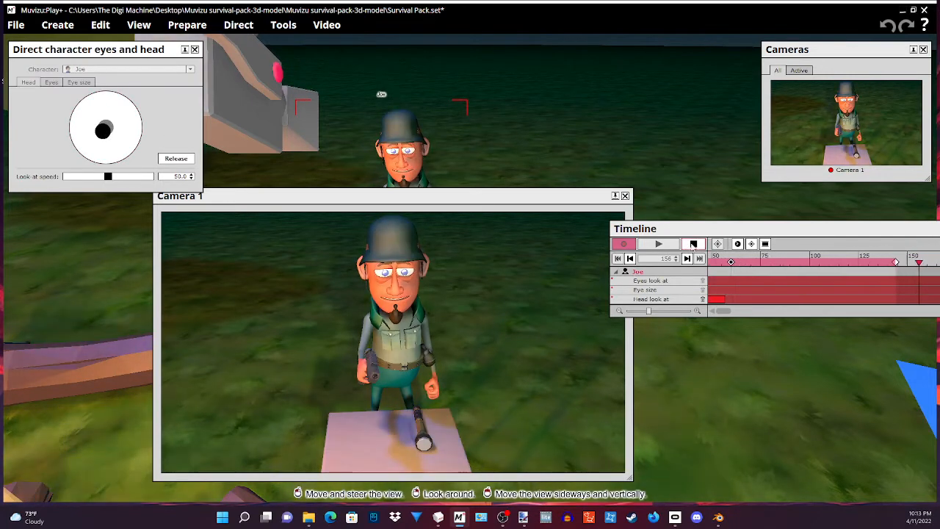
{"action": "right_click", "coordinate": [766, 299]}
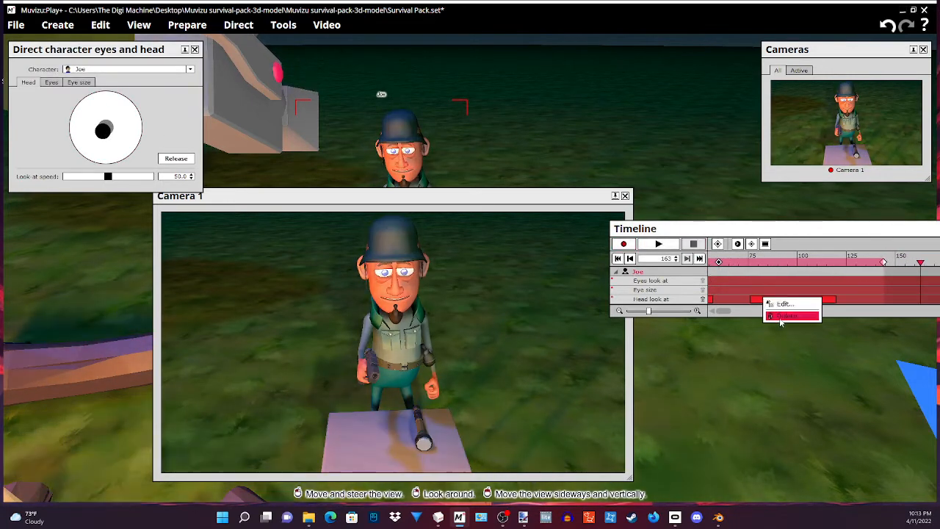
{"action": "left_click", "coordinate": [786, 316]}
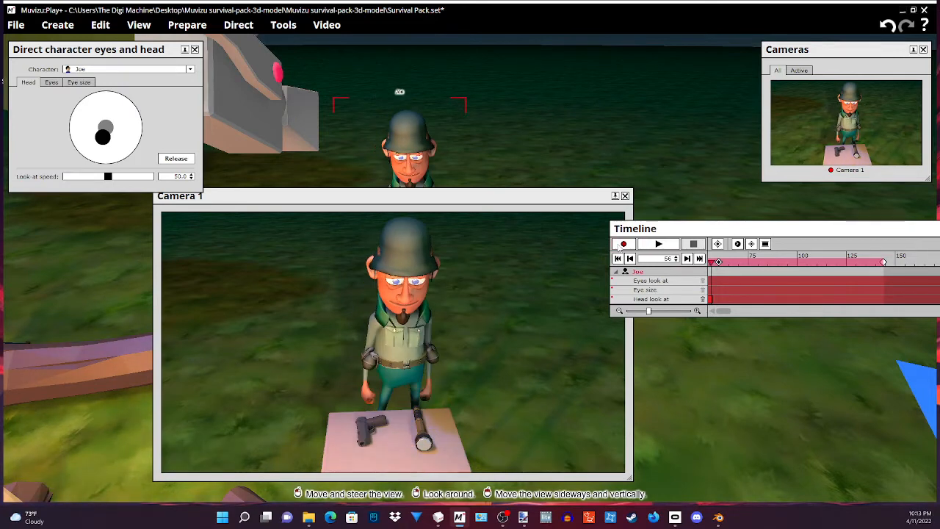
Record the character's head lifting slightly from frame 56, and shift the new Head look clip to directly follow the first.
{"action": "left_click", "coordinate": [624, 244]}
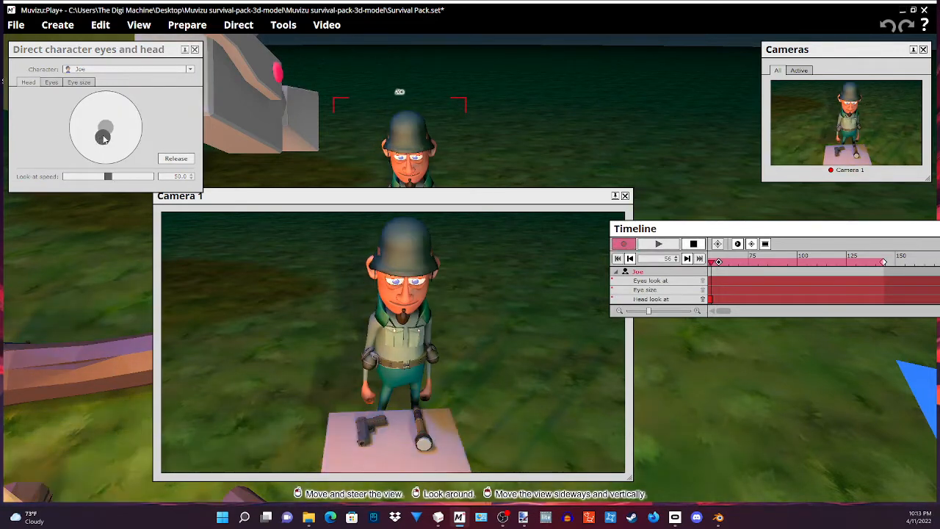
{"action": "left_click_drag", "start_coordinate": [103, 136], "coordinate": [103, 132]}
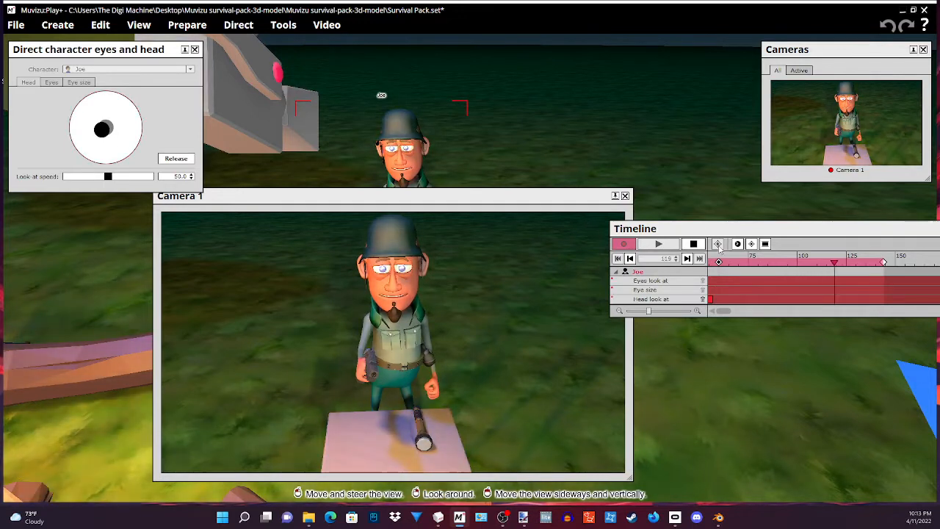
{"action": "left_click", "coordinate": [693, 244]}
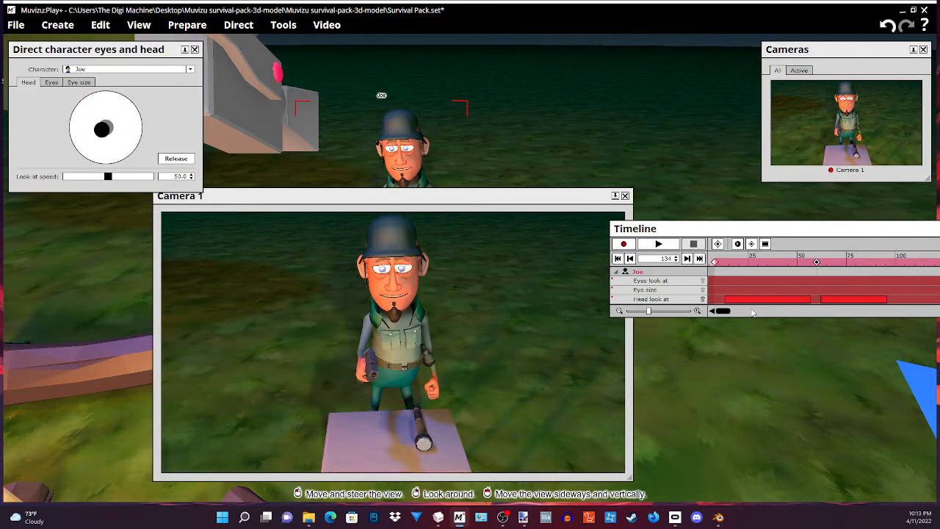
{"action": "left_click", "coordinate": [775, 297]}
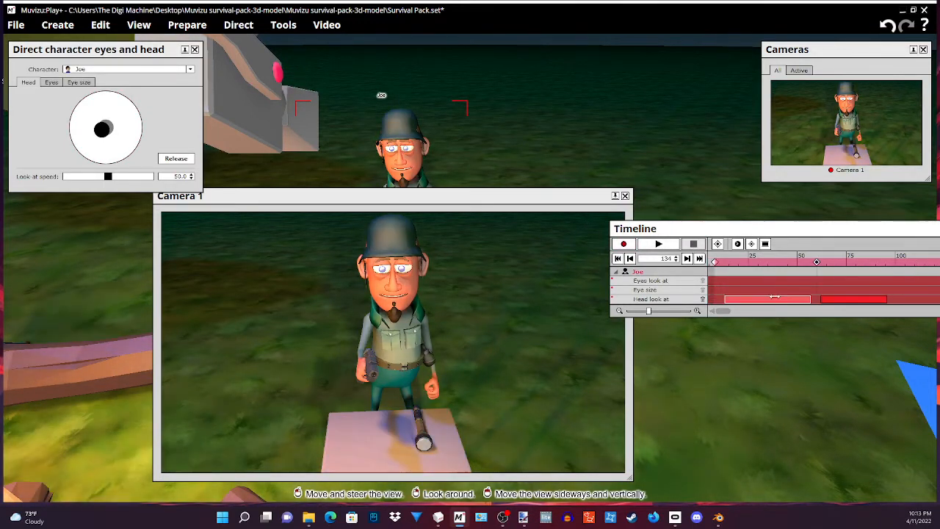
{"action": "left_click", "coordinate": [824, 299]}
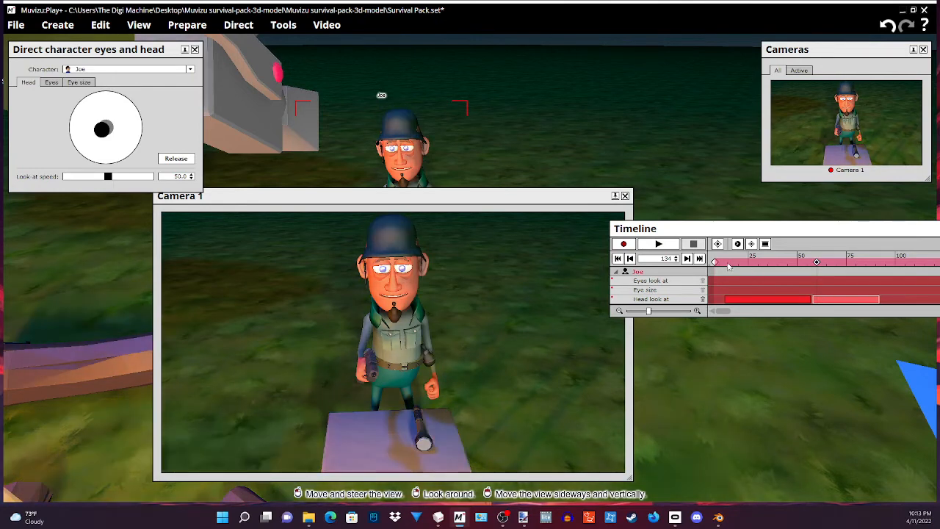
Play the animation from frame 12 to check the head movements against the pistol pick-up.
{"action": "left_click", "coordinate": [727, 263]}
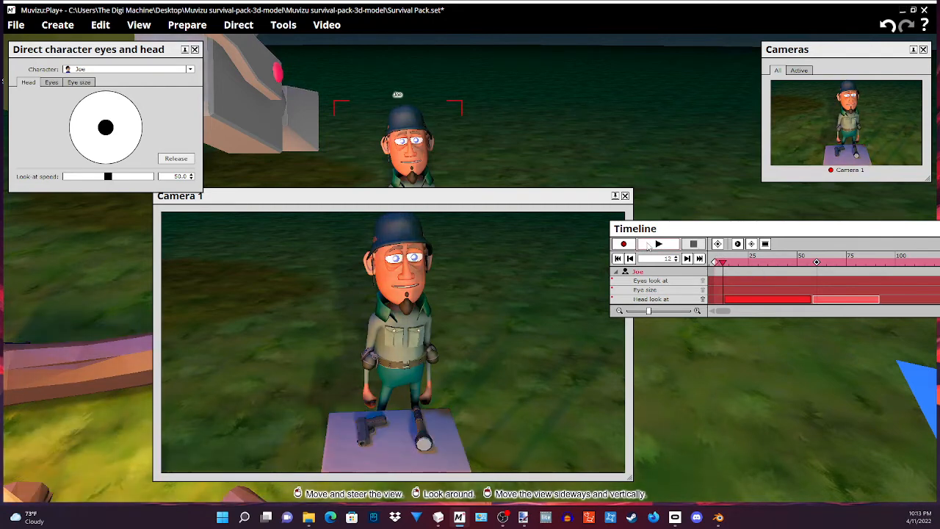
{"action": "left_click", "coordinate": [649, 247]}
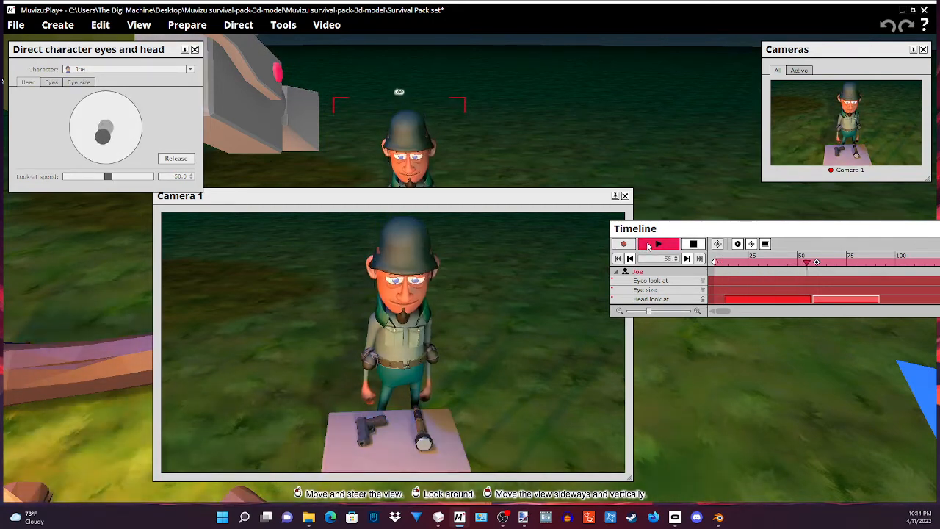
{"action": "left_click", "coordinate": [693, 244]}
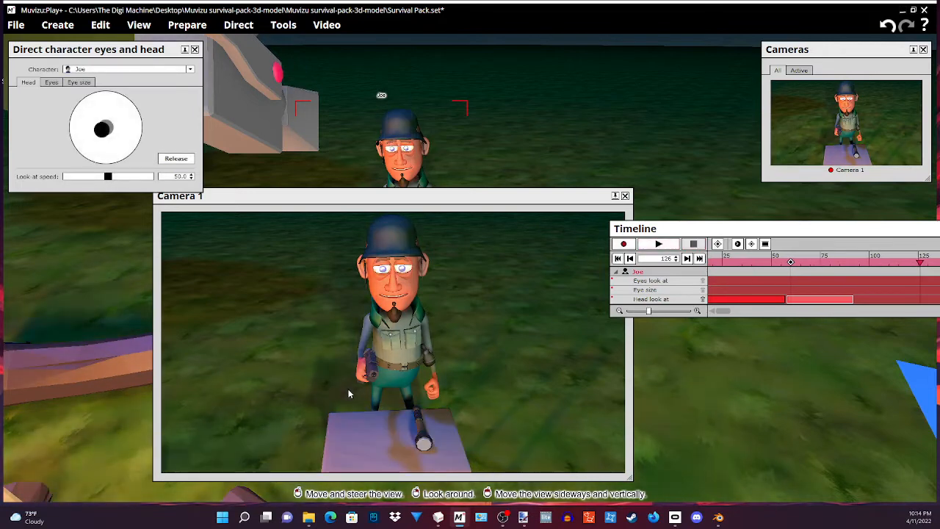
Place the playhead at frame 92, where the second Head look clip ends, and extend the timeline's end to about frame 250.
{"action": "left_click", "coordinate": [852, 262]}
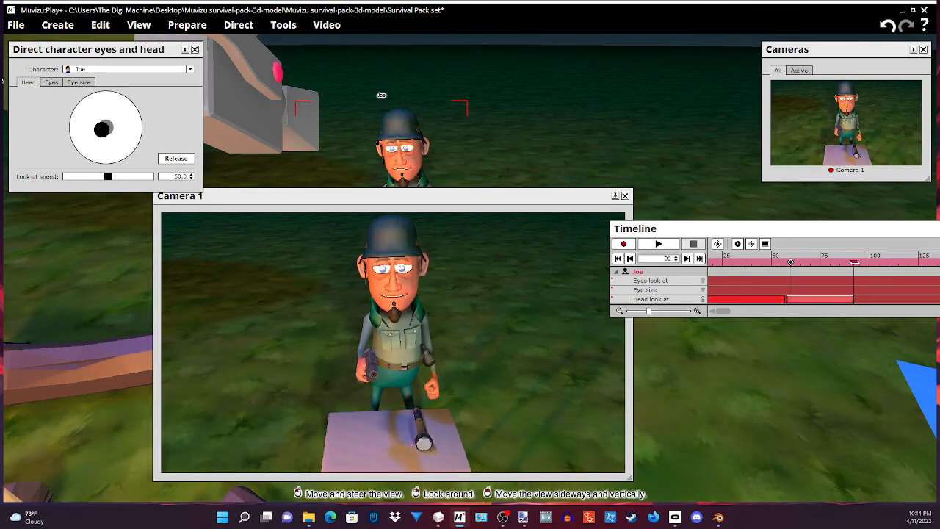
{"action": "mouse_move", "coordinate": [757, 378]}
{"action": "left_mouse_down"}
{"action": "mouse_move", "coordinate": [758, 363]}
{"action": "mouse_move", "coordinate": [757, 385]}
{"action": "mouse_move", "coordinate": [757, 373]}
{"action": "left_mouse_up"}
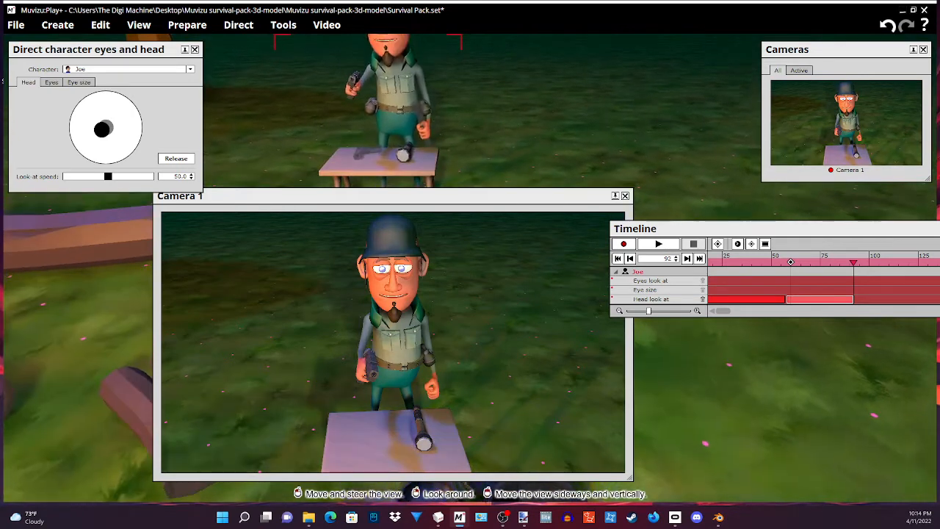
{"action": "left_click_drag", "start_coordinate": [843, 228], "coordinate": [620, 244]}
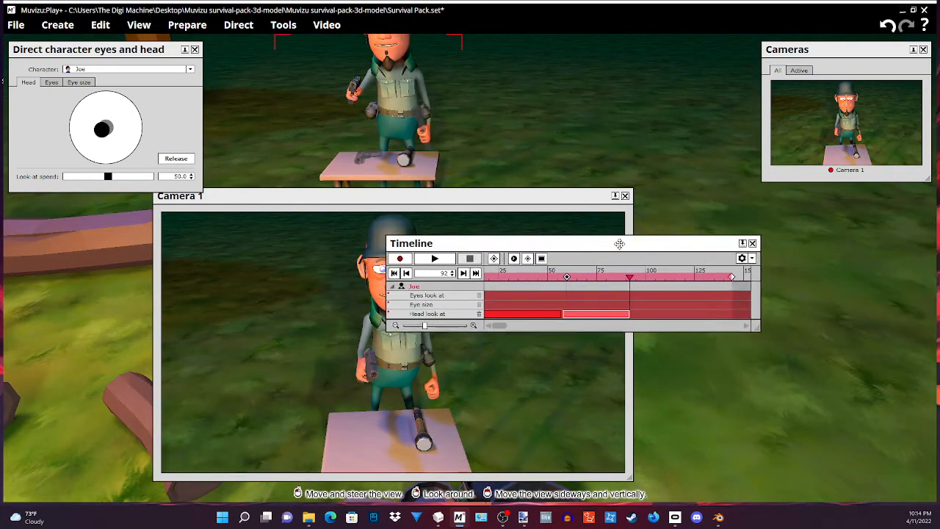
{"action": "left_click_drag", "start_coordinate": [631, 277], "coordinate": [634, 277]}
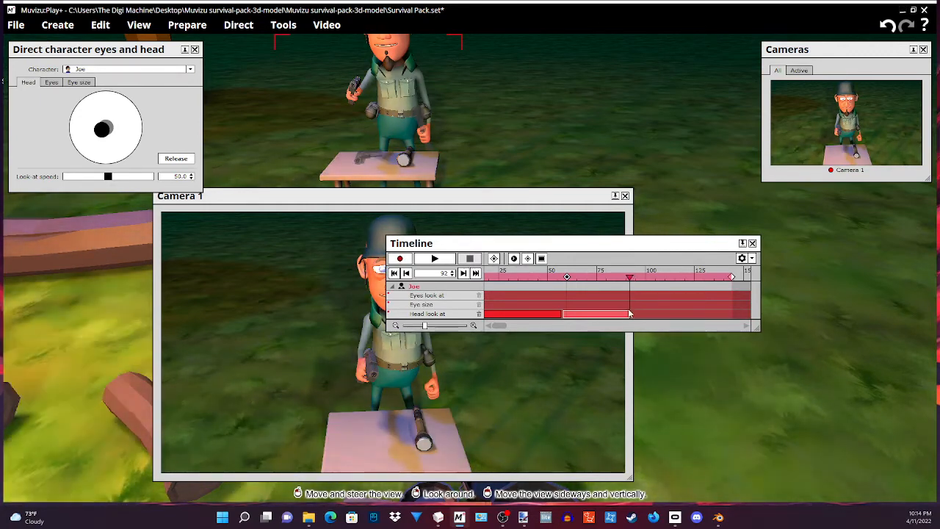
{"action": "left_click_drag", "start_coordinate": [497, 325], "coordinate": [501, 325]}
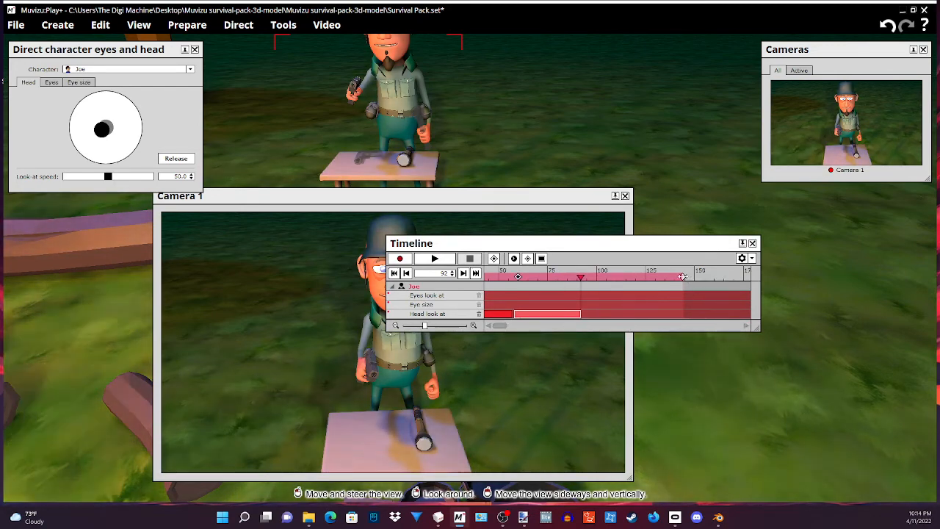
{"action": "left_click_drag", "start_coordinate": [684, 277], "coordinate": [724, 281]}
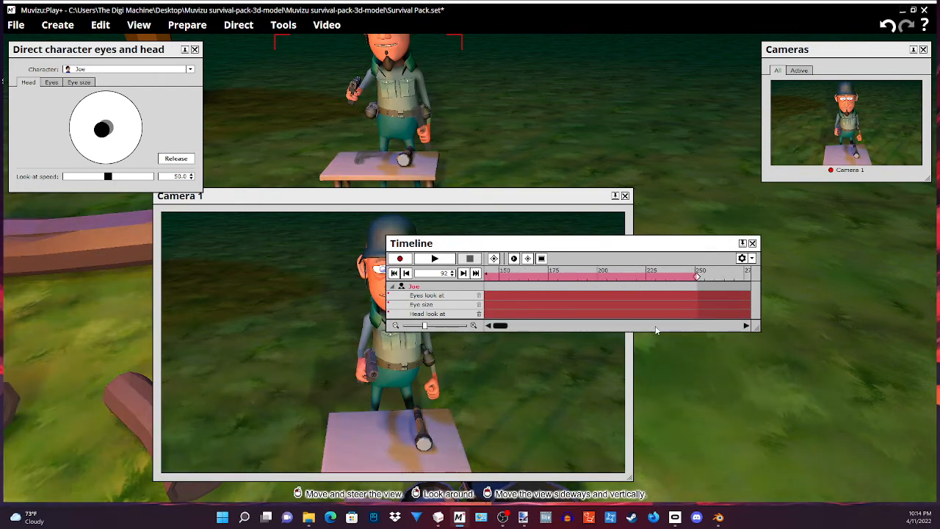
{"action": "scroll", "coordinate": [656, 327], "scroll_direction": "up", "scroll_amount": 3}
{"action": "scroll", "coordinate": [656, 328], "scroll_direction": "up", "scroll_amount": 1}
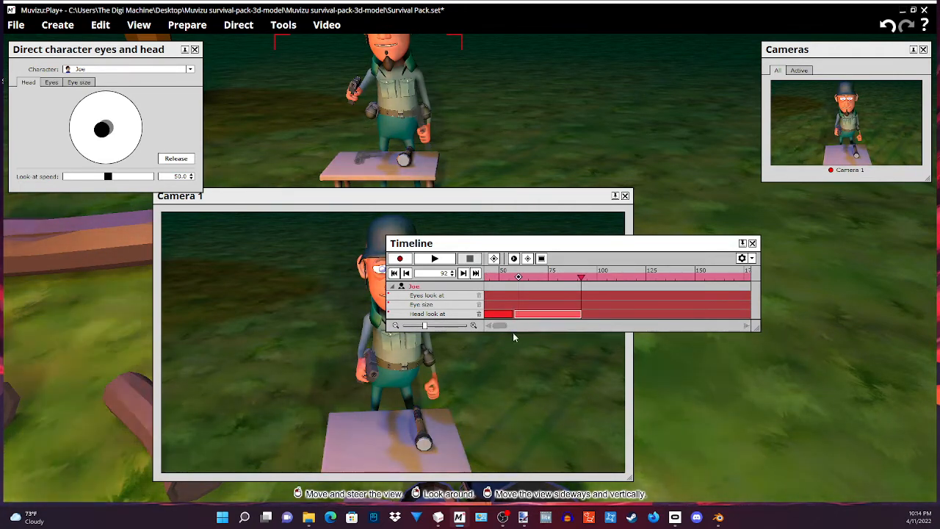
Move the timeline clear of Camera 1, record the head looking down toward the torch from frame 92, and shift that clip just after the previous one.
{"action": "left_click_drag", "start_coordinate": [593, 247], "coordinate": [671, 90]}
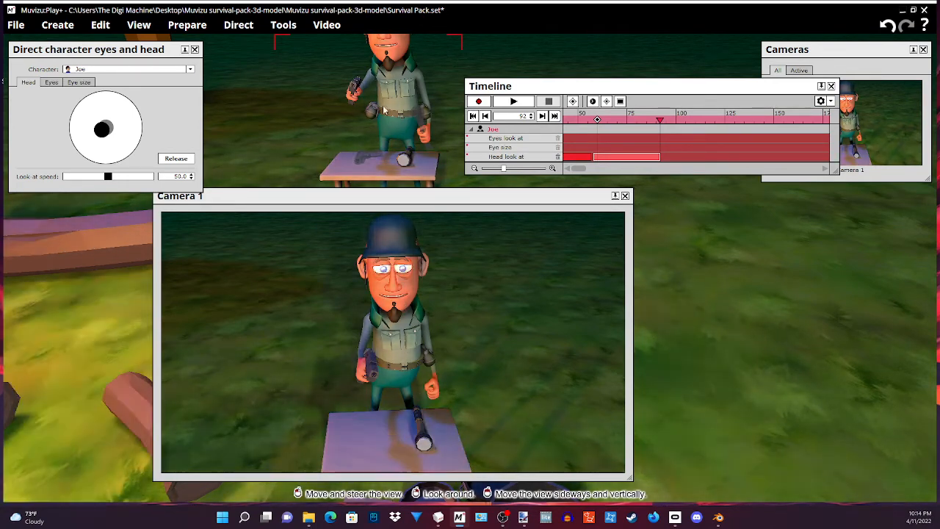
{"action": "left_click", "coordinate": [247, 27]}
{"action": "left_click", "coordinate": [552, 27]}
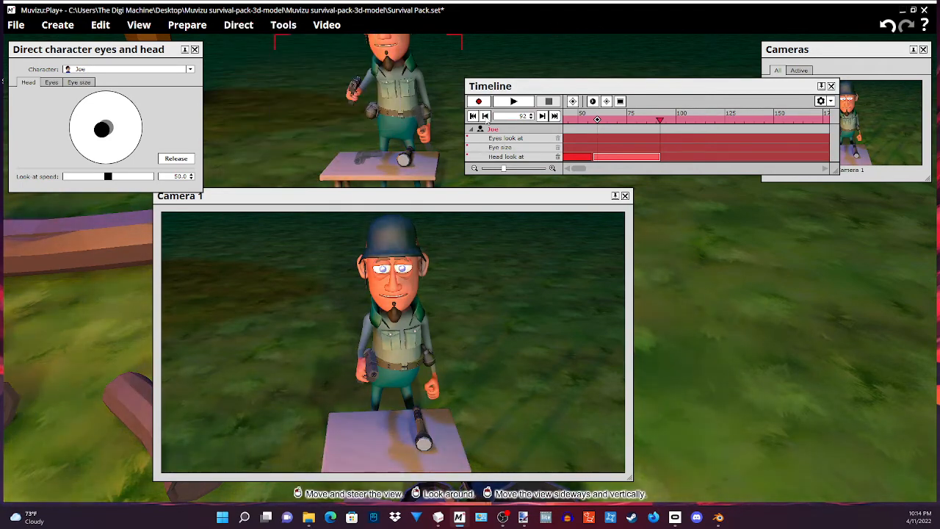
{"action": "left_click", "coordinate": [479, 102]}
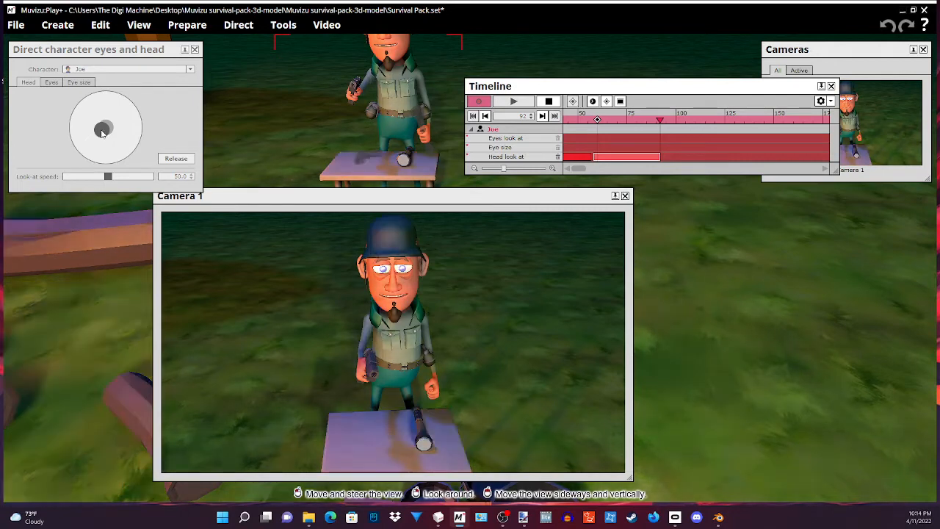
{"action": "mouse_move", "coordinate": [102, 131]}
{"action": "left_mouse_down"}
{"action": "mouse_move", "coordinate": [102, 122]}
{"action": "mouse_move", "coordinate": [107, 138]}
{"action": "left_mouse_up"}
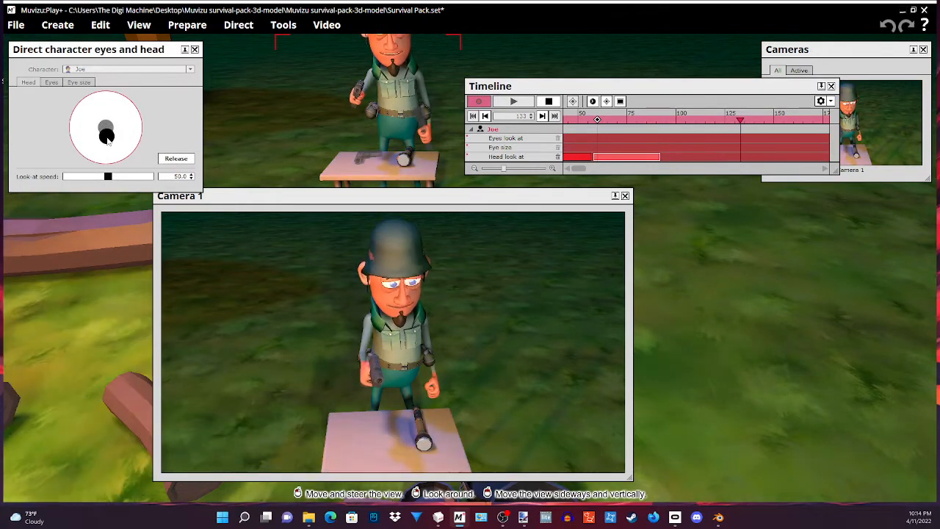
{"action": "left_click", "coordinate": [547, 103]}
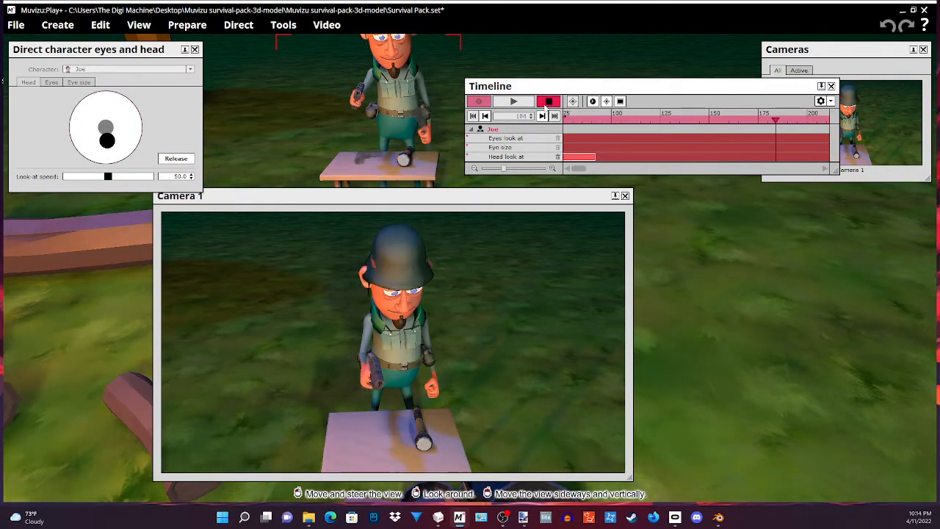
{"action": "left_click_drag", "start_coordinate": [651, 157], "coordinate": [618, 157]}
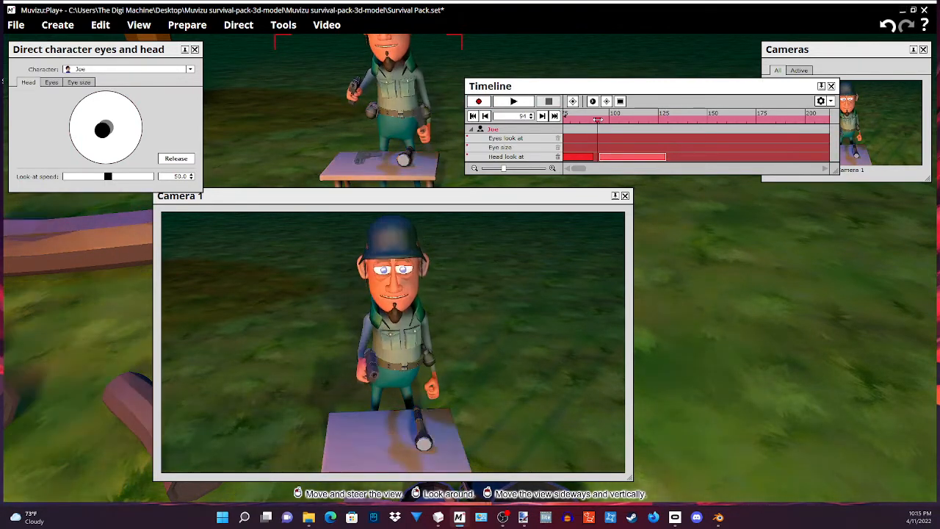
Place the playhead at frame 128, at the end of the head clip, and assign the Happy Hand left pose to the character's third action slot.
{"action": "left_click_drag", "start_coordinate": [609, 123], "coordinate": [631, 130]}
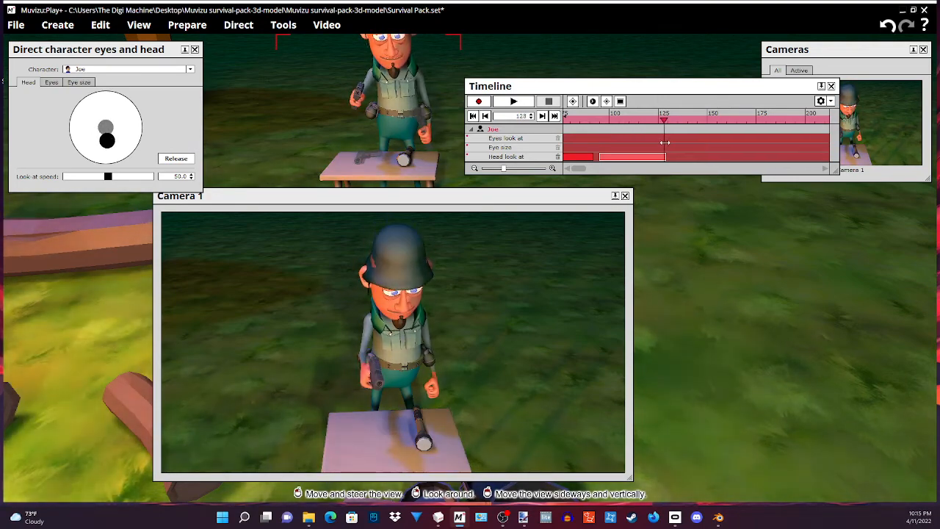
{"action": "right_click_drag", "start_coordinate": [685, 307], "coordinate": [661, 288]}
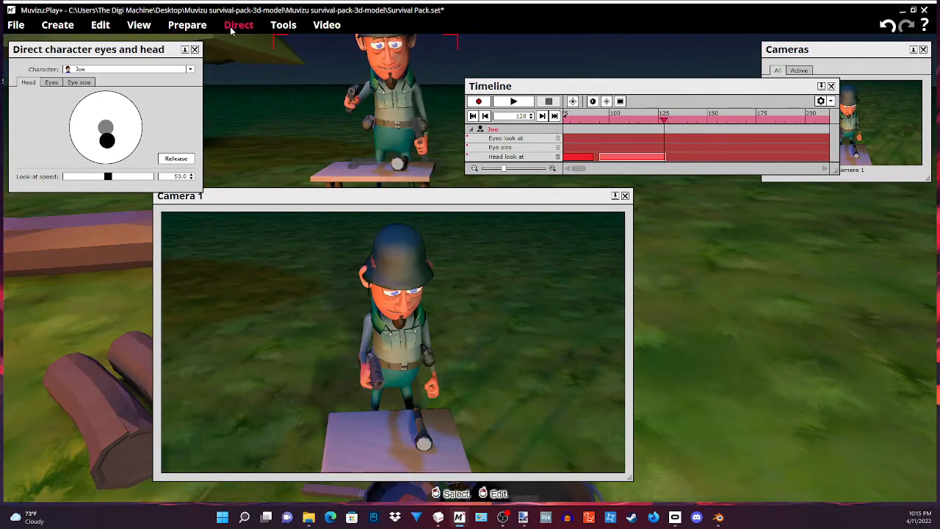
{"action": "left_click", "coordinate": [193, 27]}
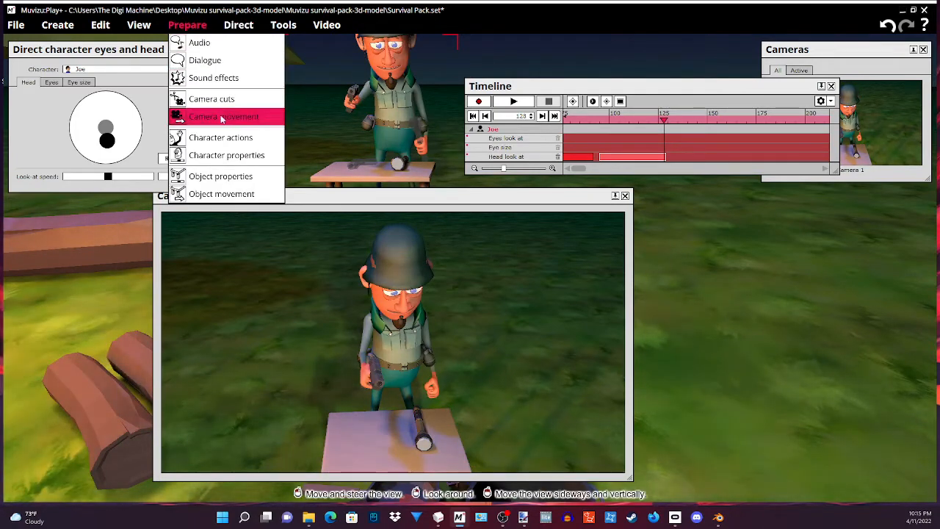
{"action": "left_click", "coordinate": [222, 138]}
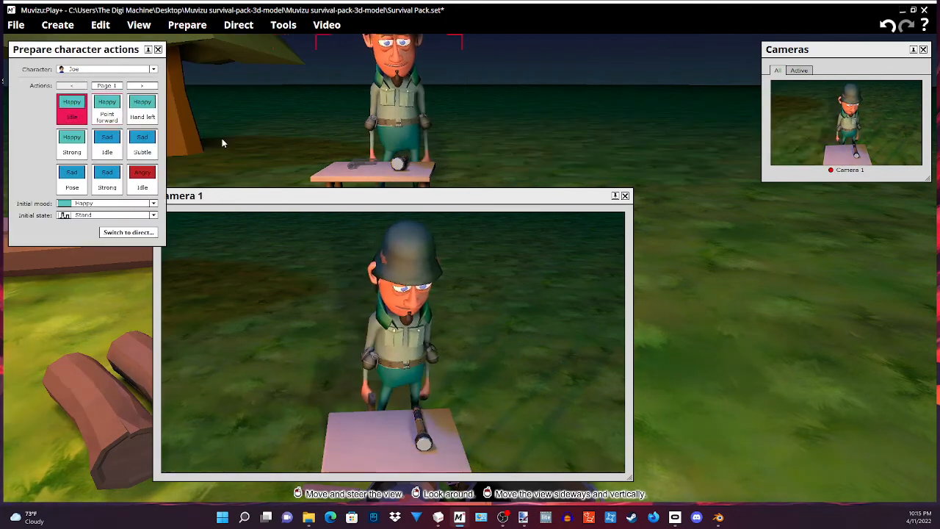
{"action": "left_click", "coordinate": [144, 114]}
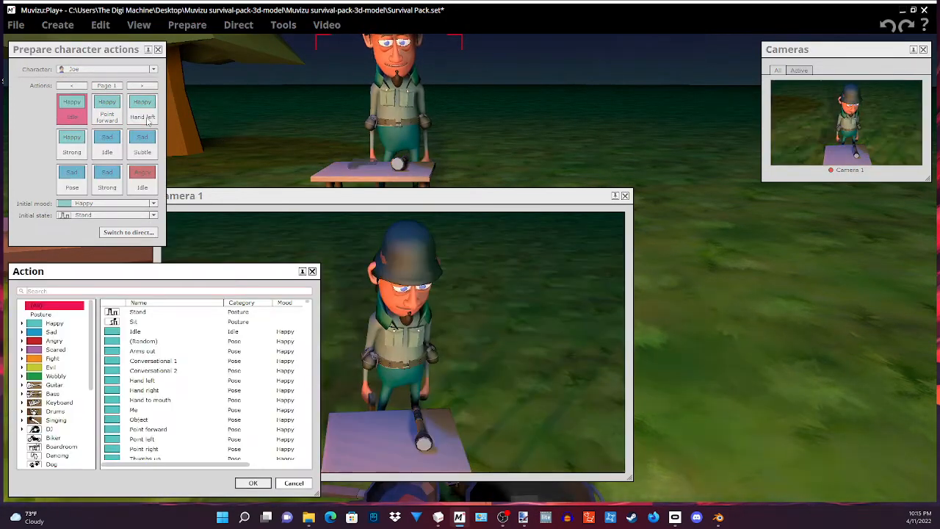
{"action": "left_click_drag", "start_coordinate": [212, 271], "coordinate": [267, 158]}
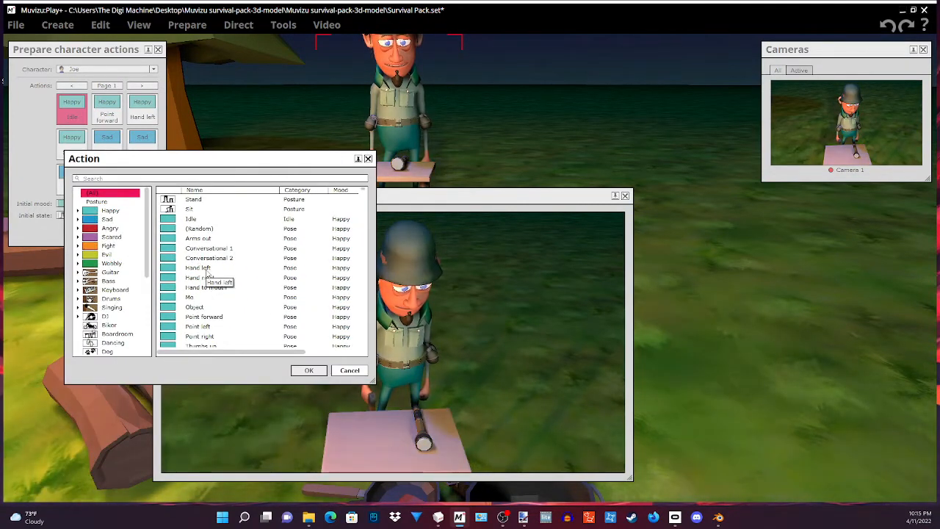
{"action": "left_click", "coordinate": [205, 269]}
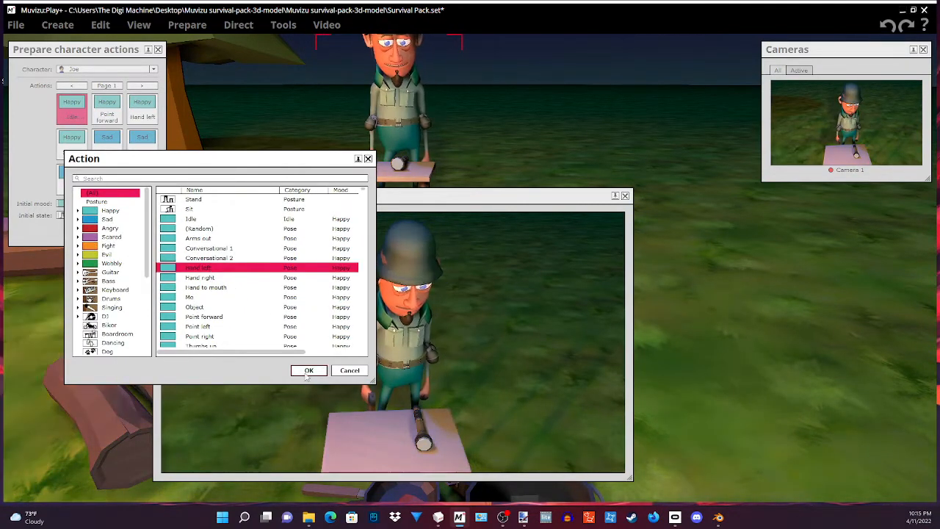
{"action": "left_click", "coordinate": [309, 370]}
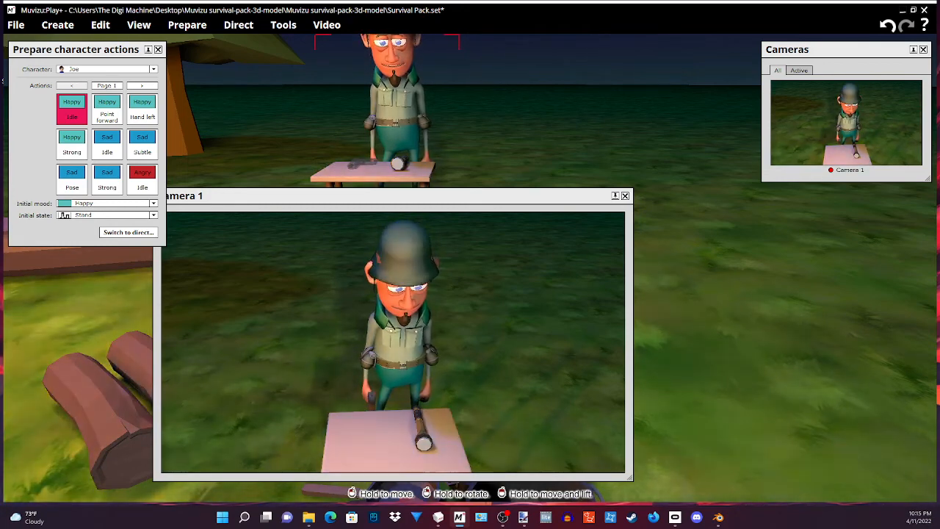
Record the character's Hand left action from frame 128, triggering it at about frame 142 and stopping at frame 180.
{"action": "left_click", "coordinate": [130, 232]}
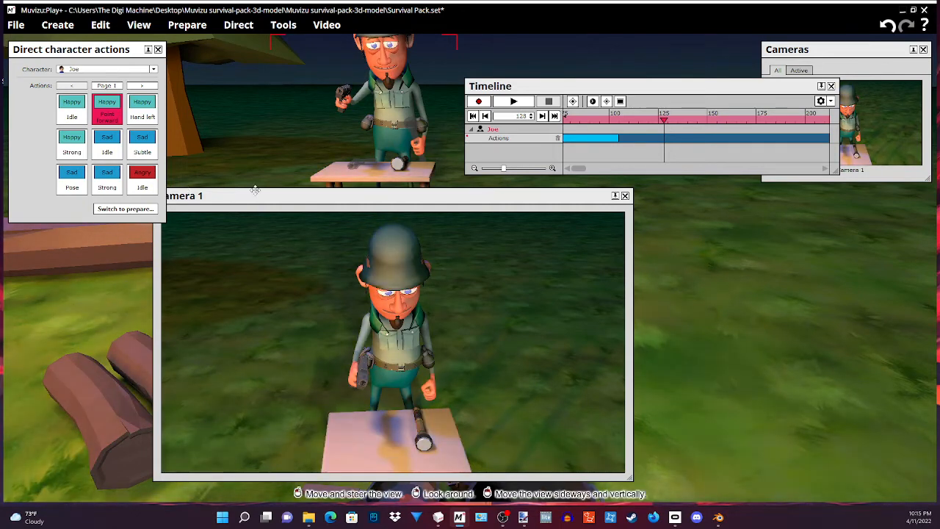
{"action": "left_click", "coordinate": [482, 102]}
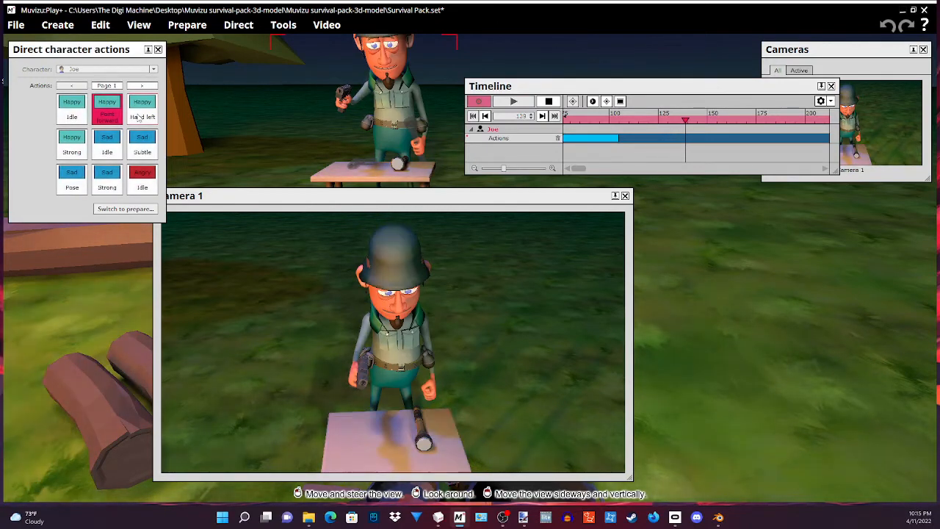
{"action": "left_click", "coordinate": [548, 102]}
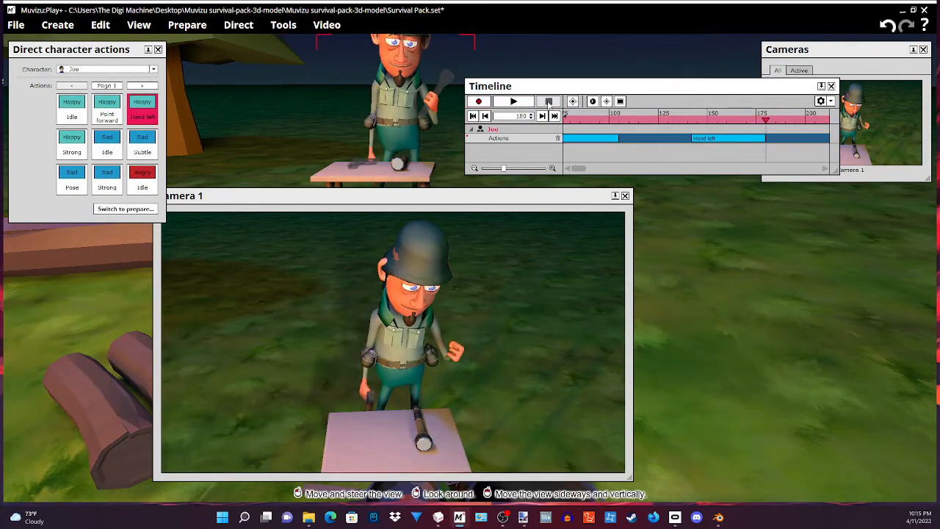
Scrub to frame 143, where the Hand left clip starts, and shift the table torch closer to the character's reaching hand.
{"action": "left_click", "coordinate": [621, 119]}
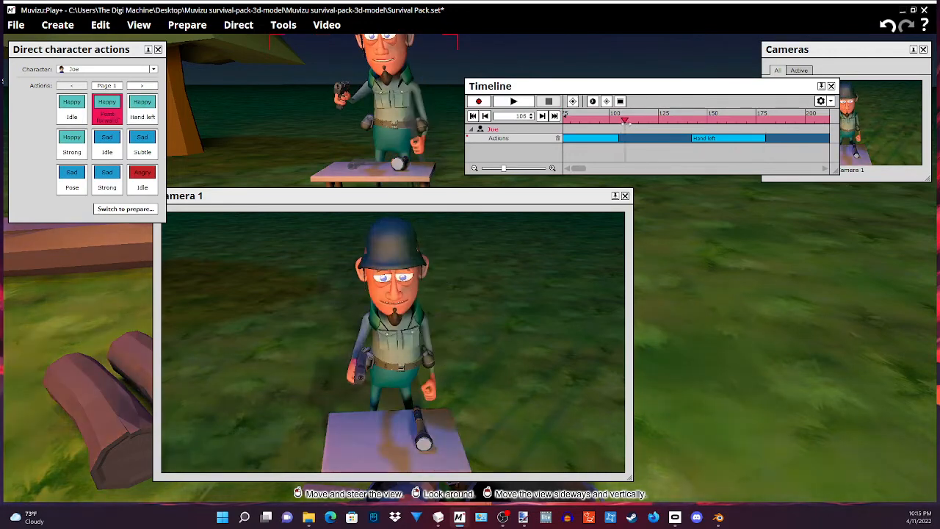
{"action": "left_click_drag", "start_coordinate": [625, 122], "coordinate": [643, 132]}
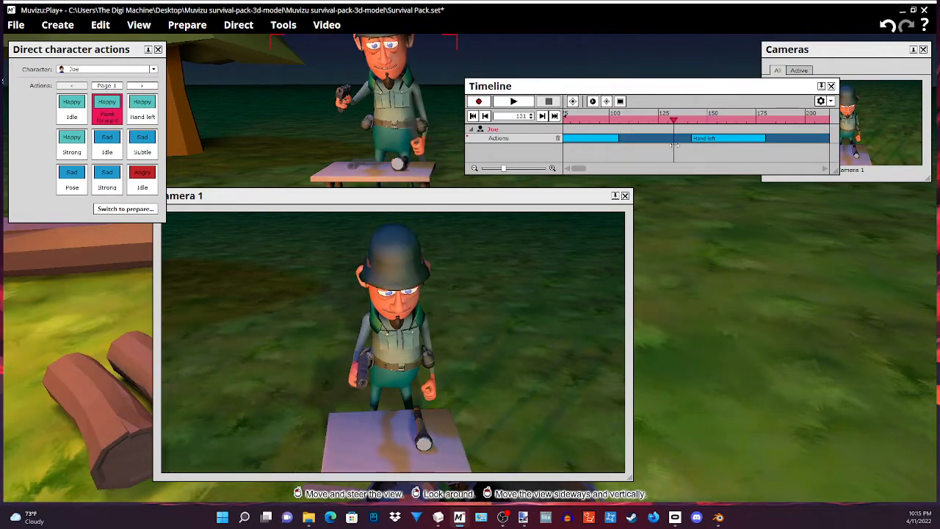
{"action": "left_click_drag", "start_coordinate": [673, 144], "coordinate": [695, 158]}
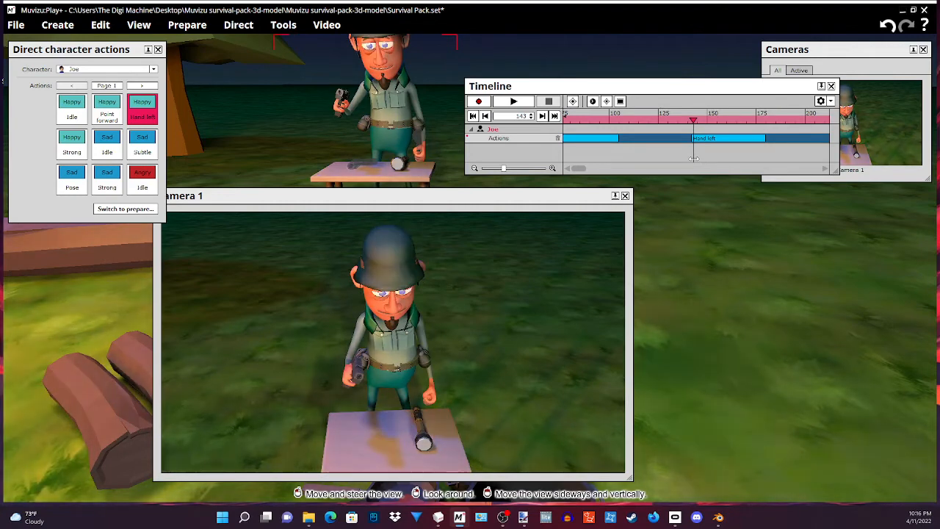
{"action": "left_click_drag", "start_coordinate": [499, 194], "coordinate": [548, 202]}
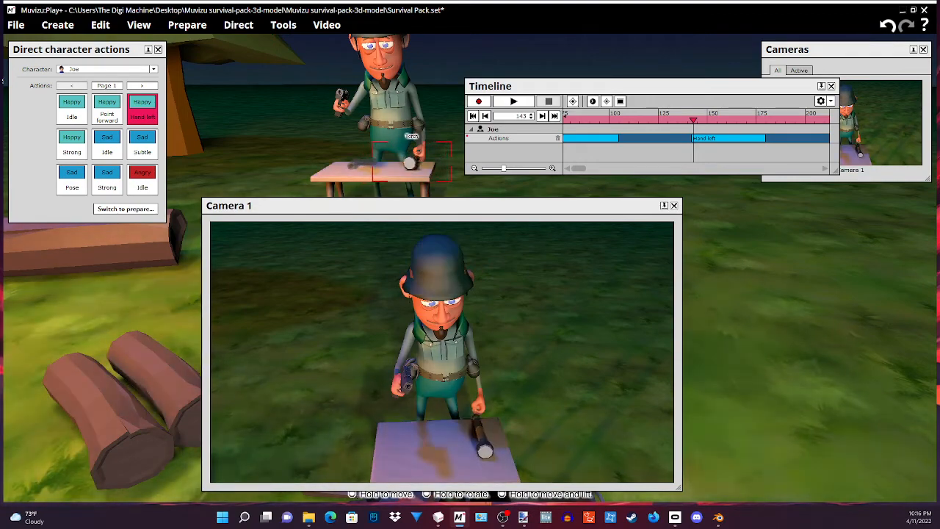
{"action": "left_click_drag", "start_coordinate": [396, 163], "coordinate": [414, 161]}
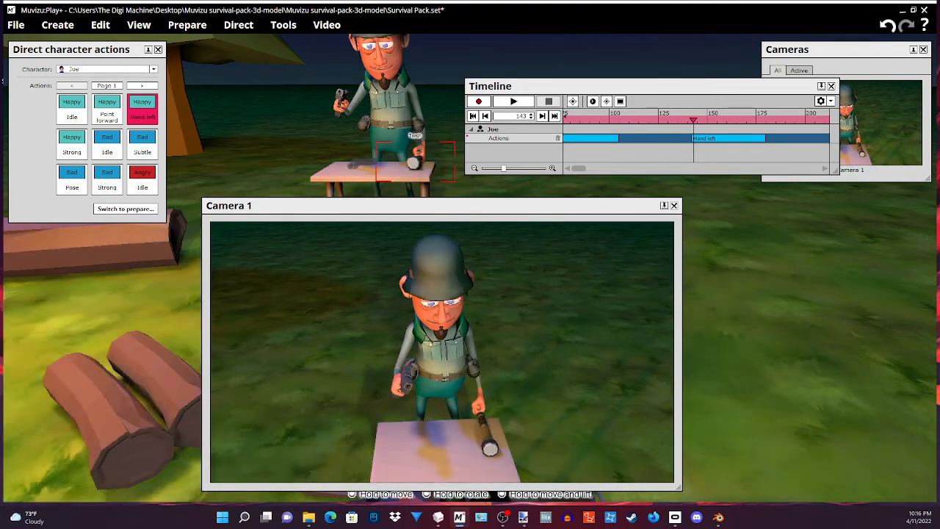
{"action": "left_click", "coordinate": [749, 395]}
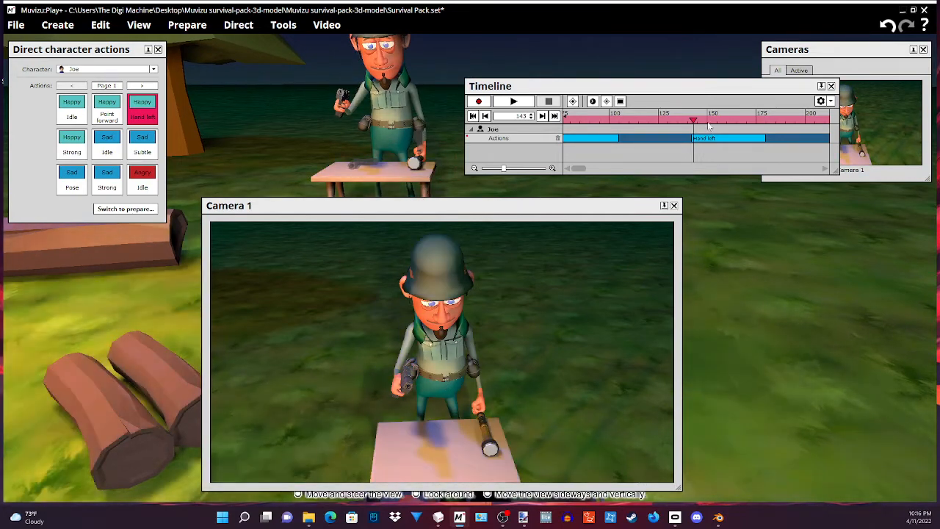
Move the timeline clear of the Cameras window and mark a cue point at frame 144.
{"action": "left_click_drag", "start_coordinate": [683, 87], "coordinate": [625, 84]}
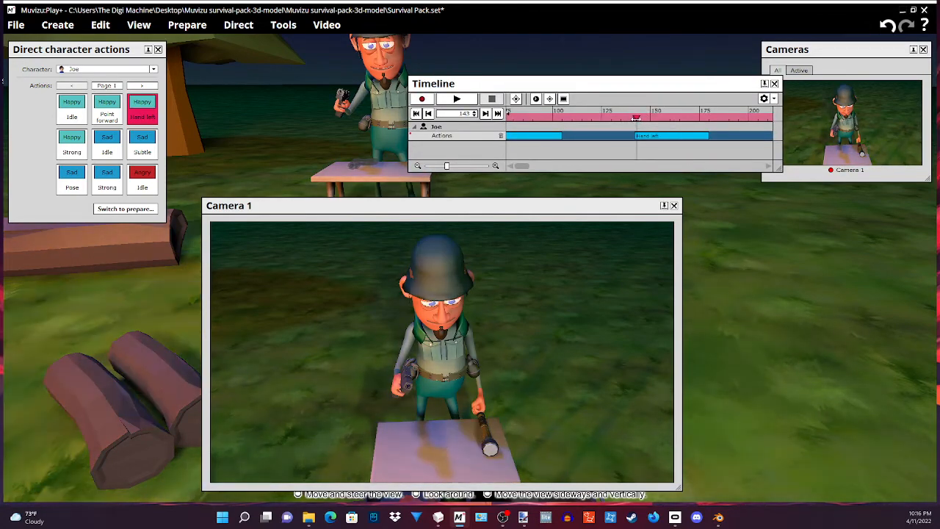
{"action": "left_click_drag", "start_coordinate": [638, 119], "coordinate": [639, 120]}
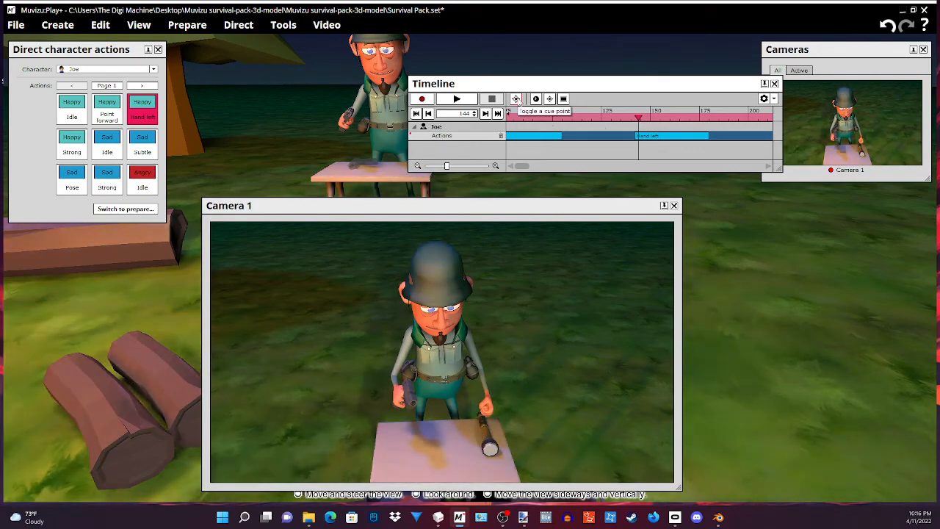
{"action": "left_click", "coordinate": [516, 99]}
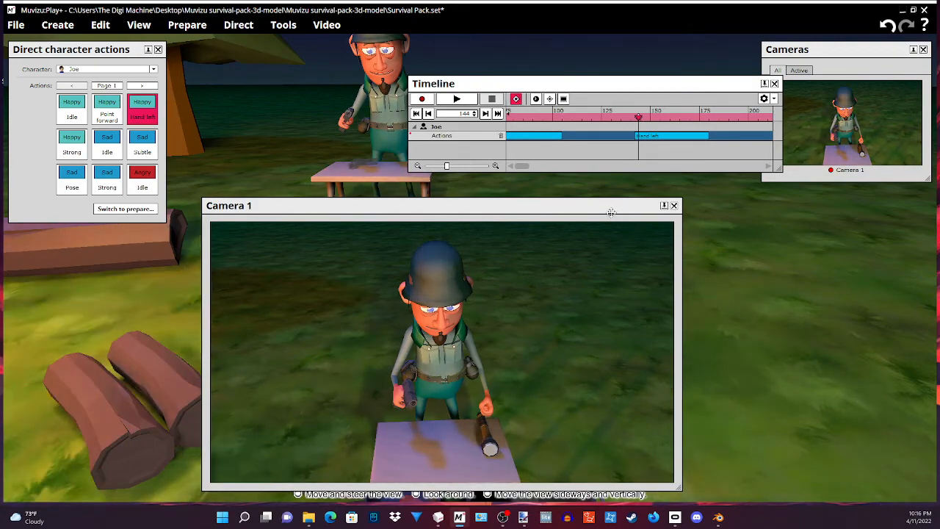
Set the Visible track of the character's Torch attachment to Key framed, and turn its visibility on at frame 144.
{"action": "left_click_drag", "start_coordinate": [787, 291], "coordinate": [819, 291]}
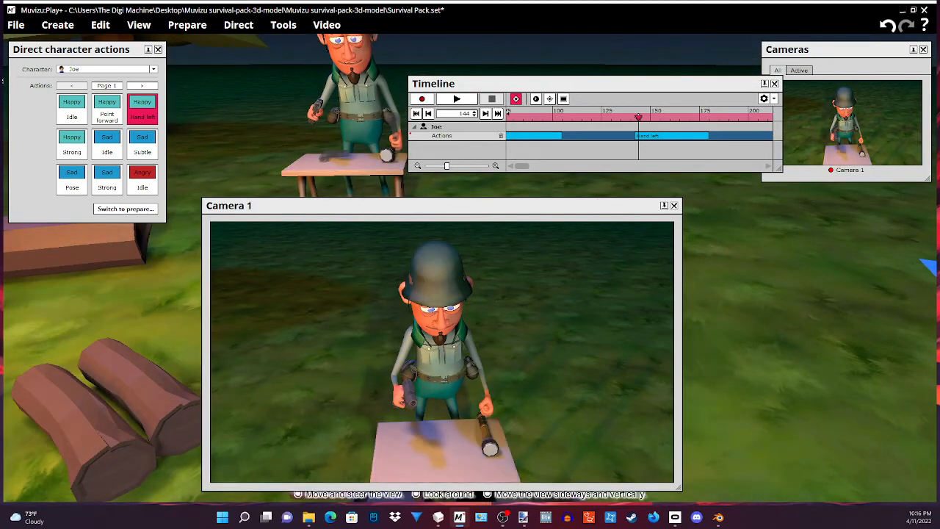
{"action": "right_click", "coordinate": [370, 118]}
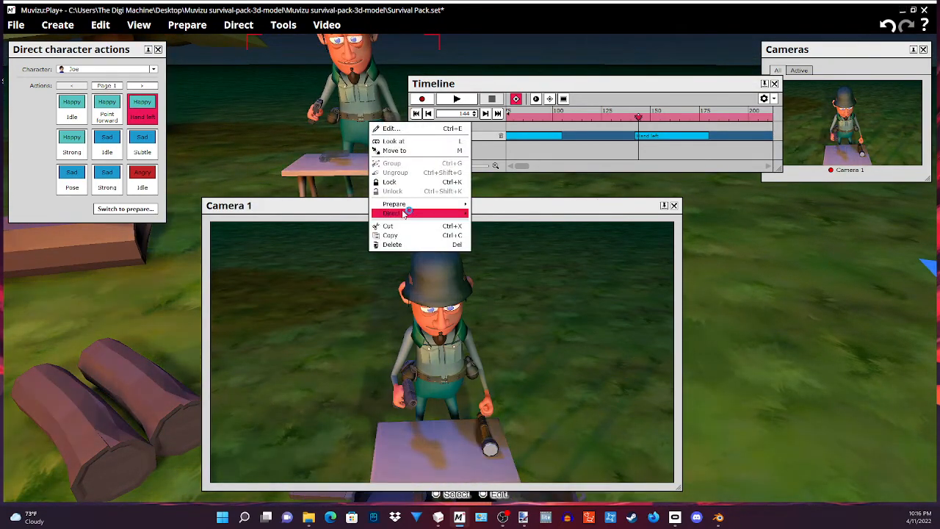
{"action": "mouse_move", "coordinate": [406, 205]}
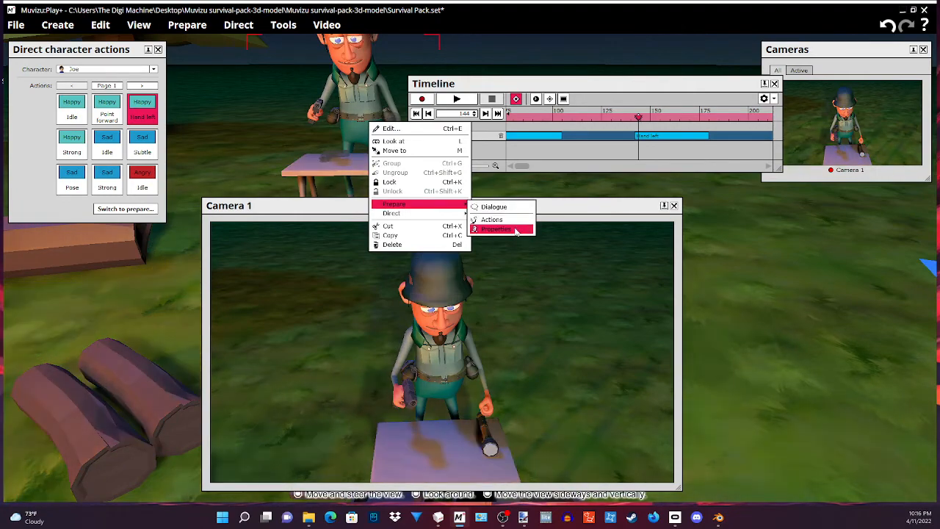
{"action": "left_click", "coordinate": [506, 229]}
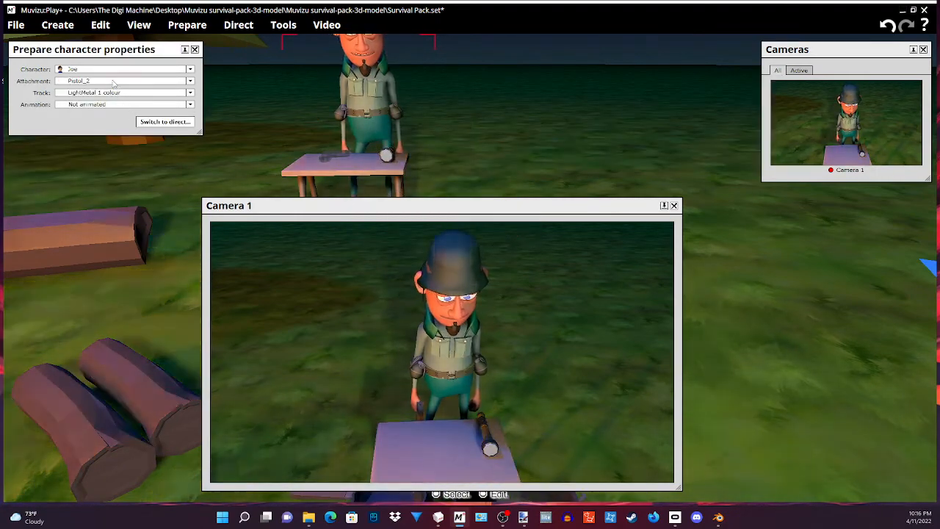
{"action": "left_click", "coordinate": [113, 80]}
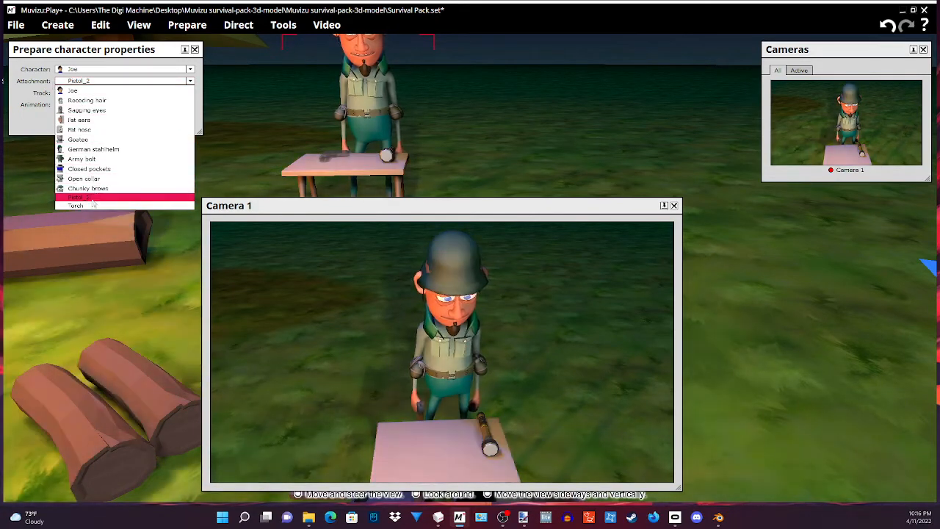
{"action": "left_click", "coordinate": [92, 206]}
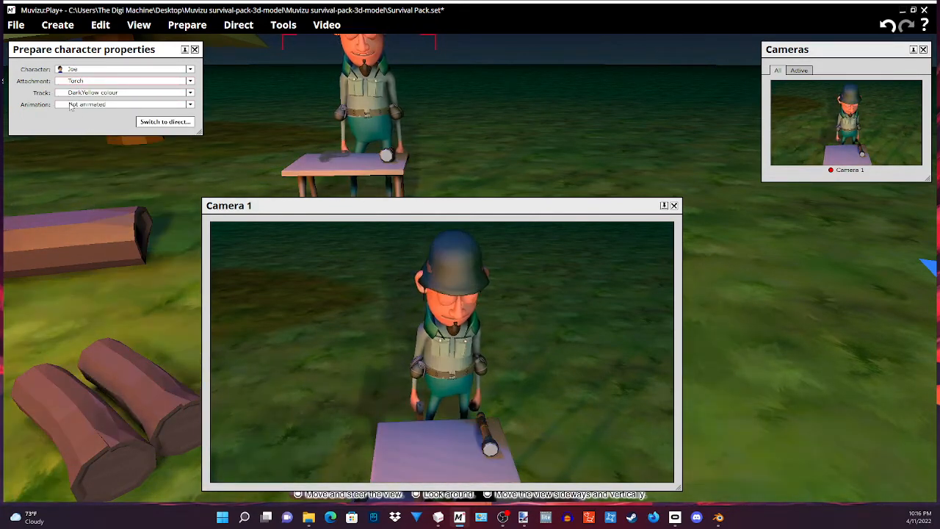
{"action": "left_click", "coordinate": [81, 92]}
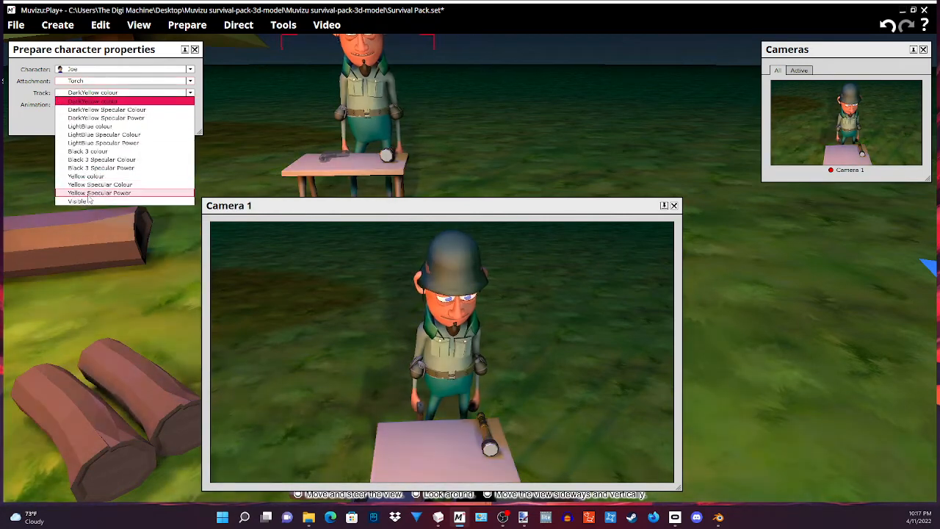
{"action": "left_click", "coordinate": [87, 201]}
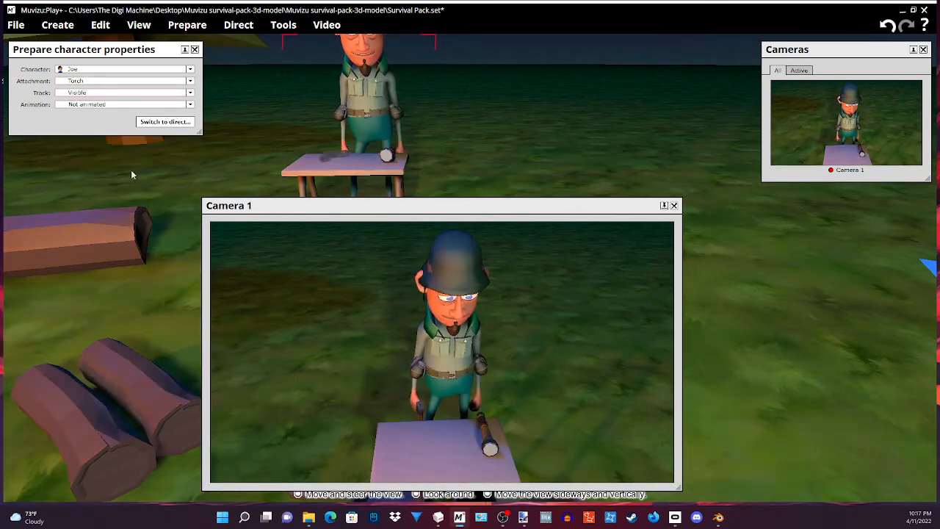
{"action": "left_click", "coordinate": [76, 105]}
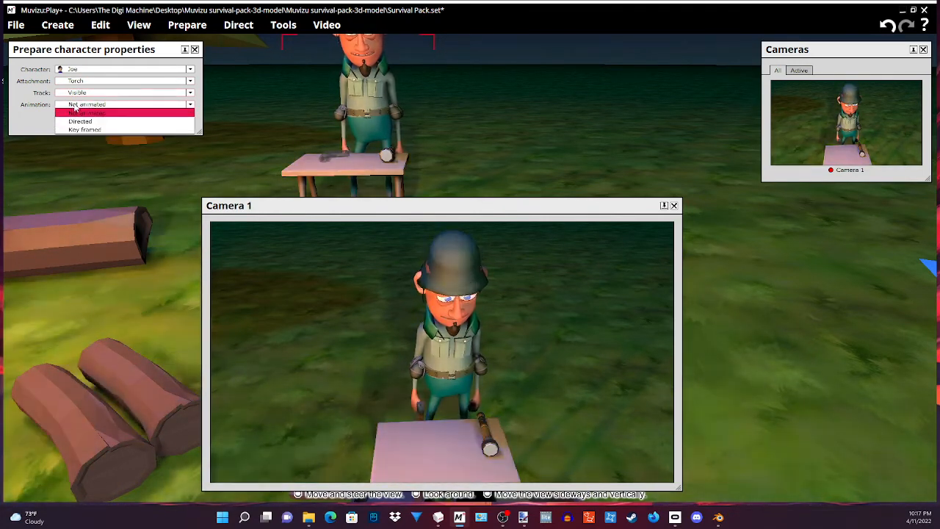
{"action": "left_click", "coordinate": [85, 129]}
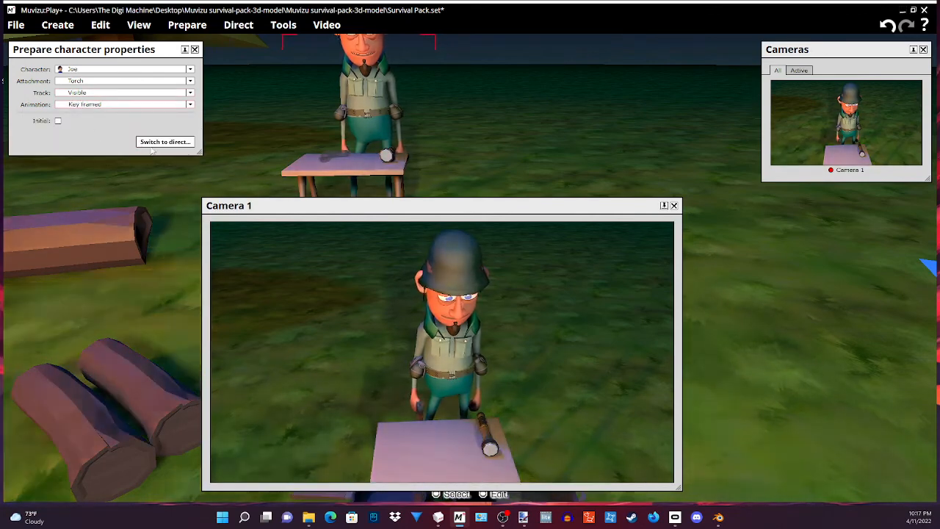
{"action": "left_click", "coordinate": [163, 142]}
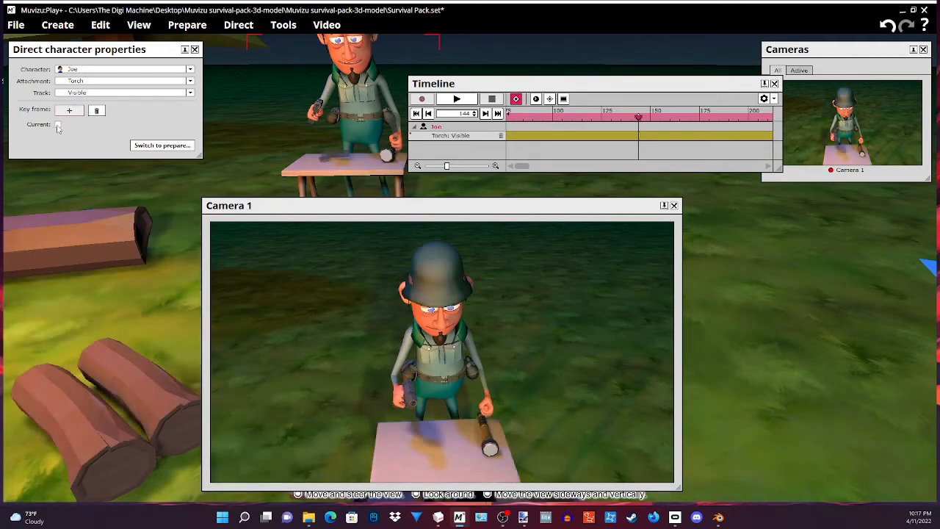
{"action": "left_click", "coordinate": [58, 125]}
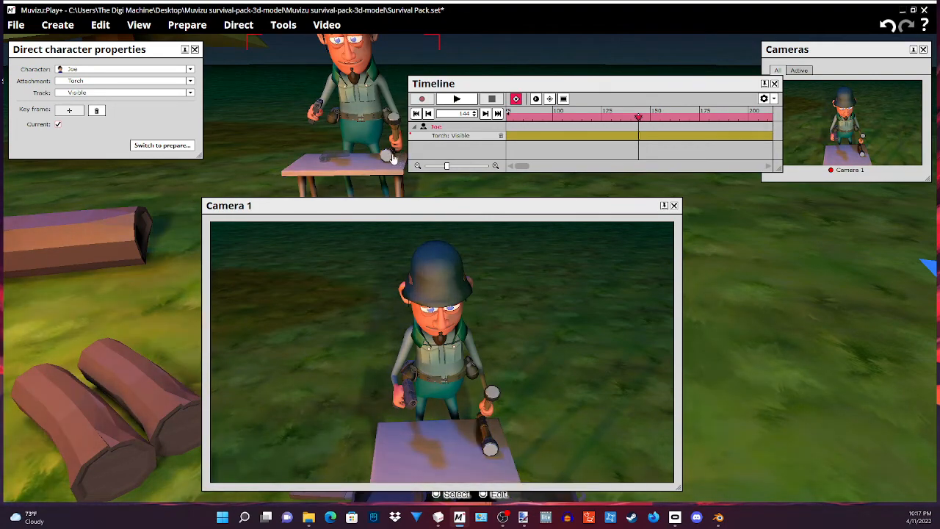
Set the Visible track of the torch on the table to Key framed, and turn its visibility off at frame 144.
{"action": "right_click", "coordinate": [387, 162]}
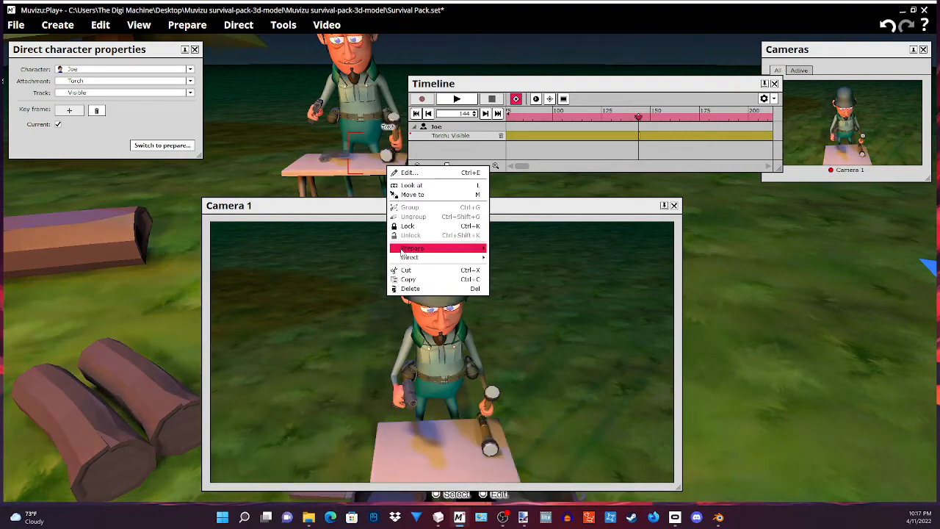
{"action": "mouse_move", "coordinate": [455, 248]}
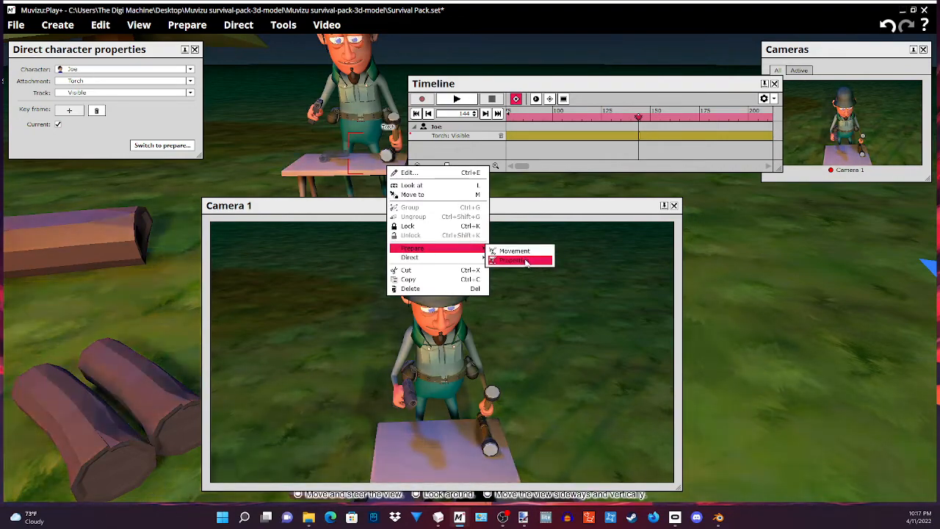
{"action": "left_click", "coordinate": [526, 261]}
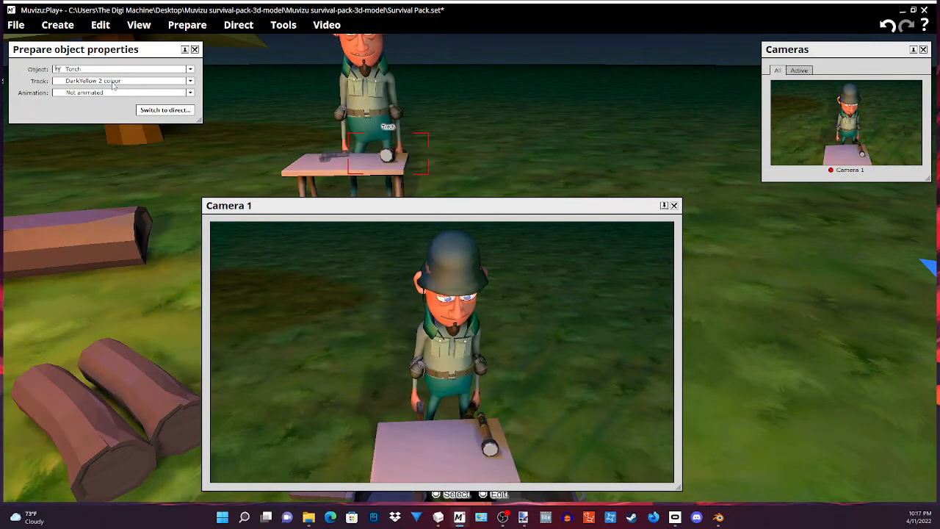
{"action": "left_click", "coordinate": [114, 84]}
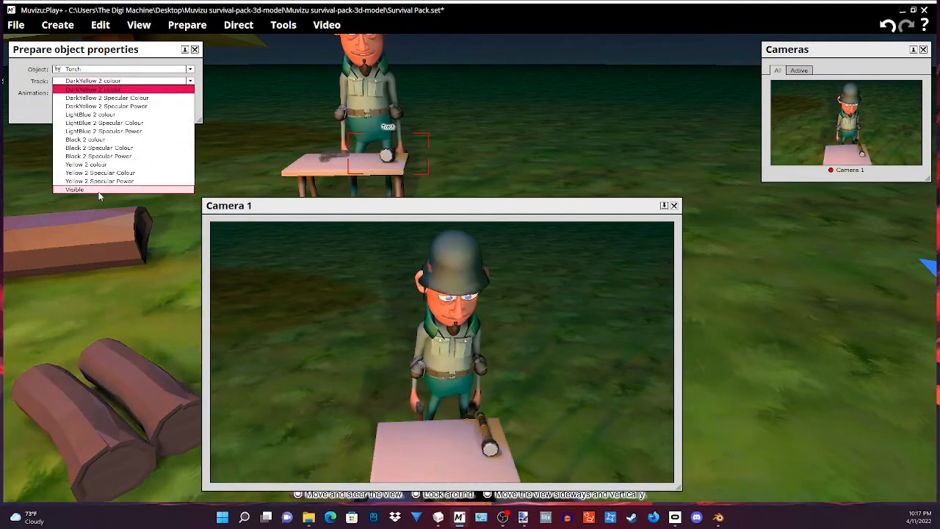
{"action": "left_click", "coordinate": [100, 190]}
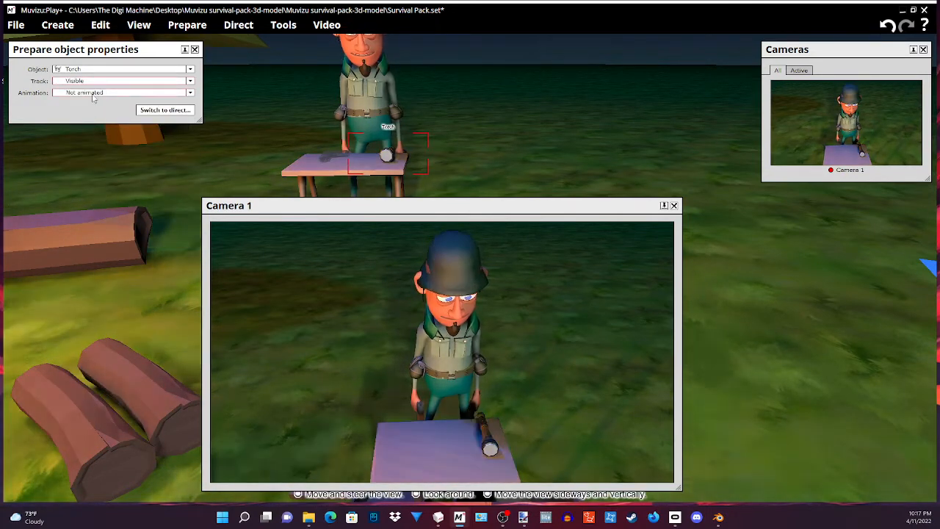
{"action": "left_click", "coordinate": [93, 94]}
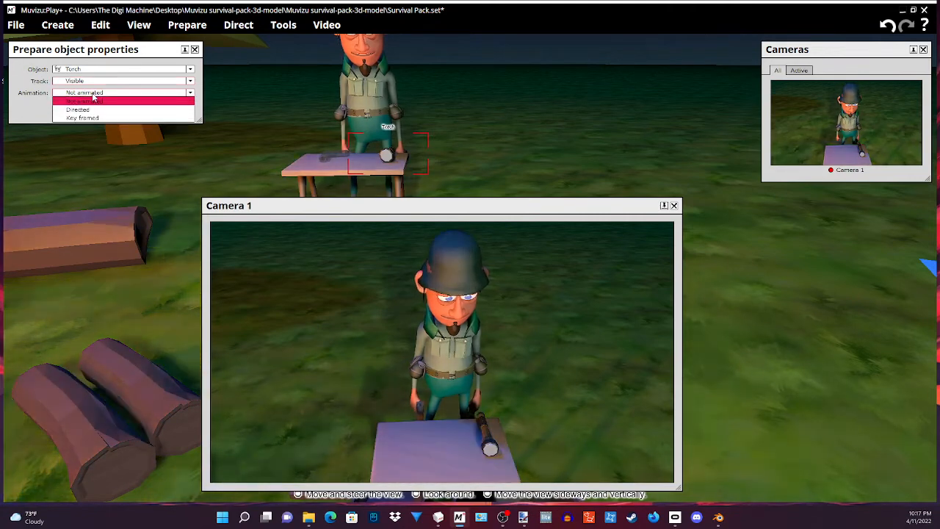
{"action": "left_click", "coordinate": [83, 117]}
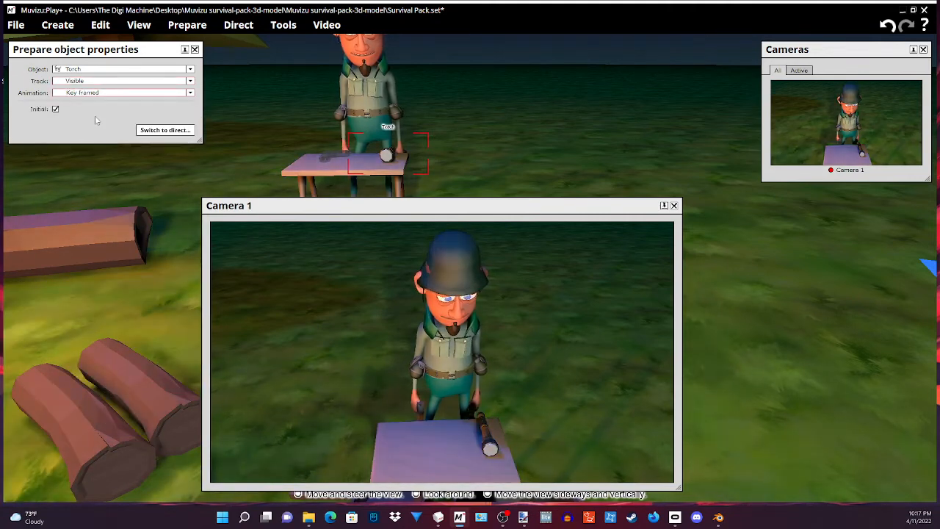
{"action": "left_click", "coordinate": [165, 130]}
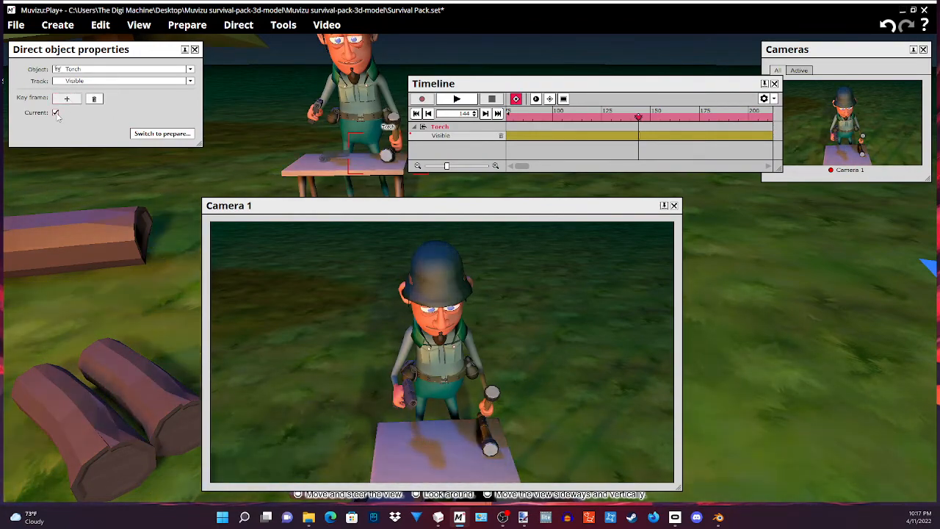
{"action": "left_click", "coordinate": [56, 114]}
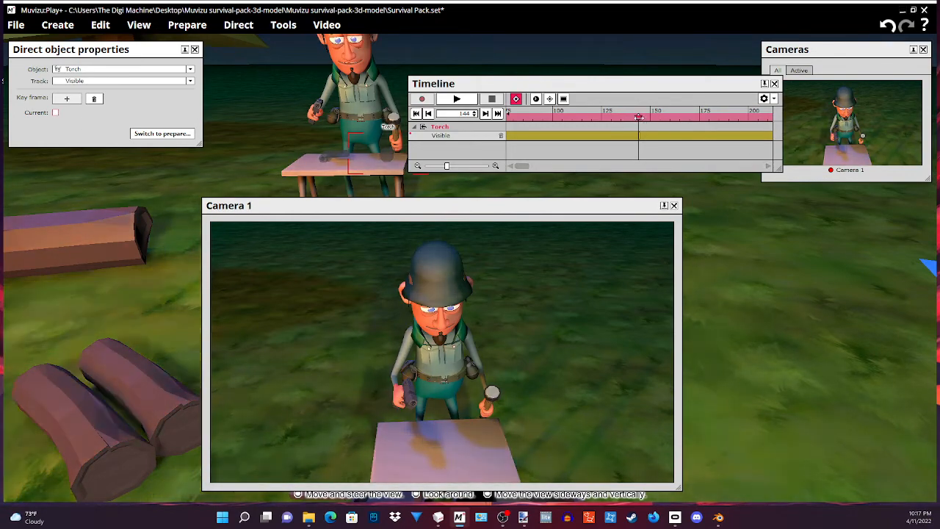
Rewind to just after frame 75 and play through the torch pick-up to check the visibility swap at frame 144.
{"action": "left_click_drag", "start_coordinate": [638, 117], "coordinate": [510, 131]}
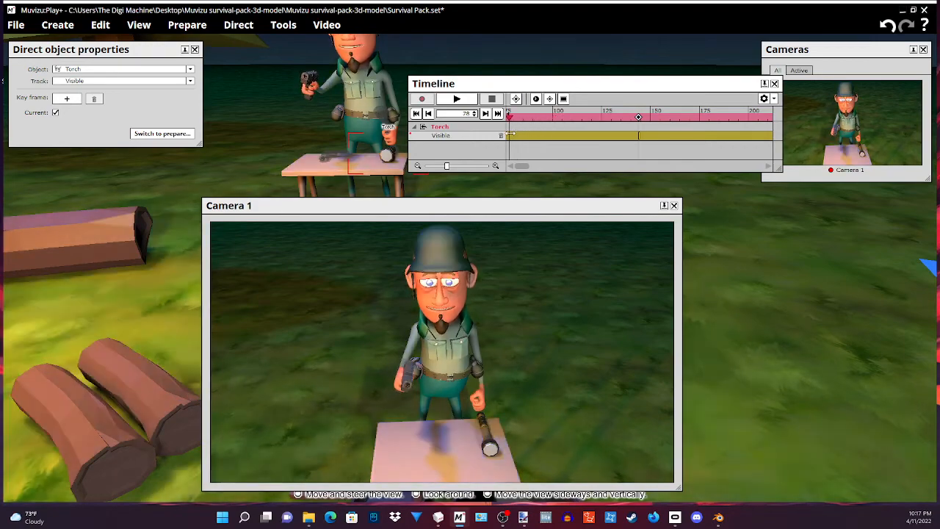
{"action": "left_click", "coordinate": [456, 100]}
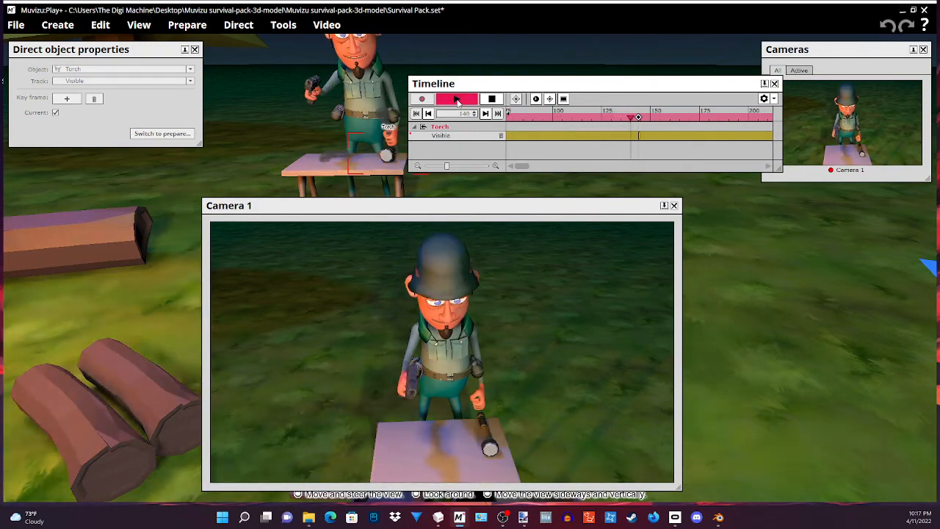
{"action": "left_click", "coordinate": [493, 100]}
Play the whole animation from about frame 10 to review both pick-ups, and move the Camera 1 window slightly upward.
{"action": "scroll", "coordinate": [585, 171], "scroll_direction": "up", "scroll_amount": 3}
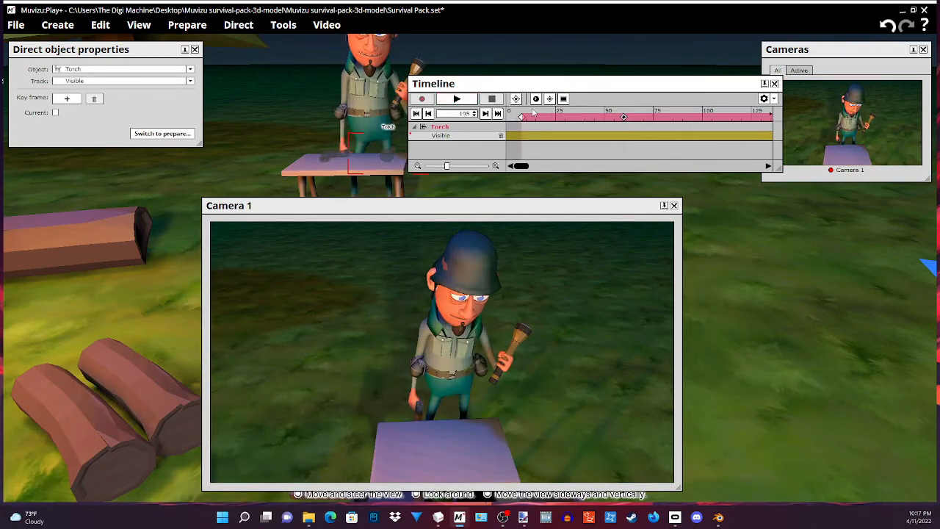
{"action": "left_click", "coordinate": [527, 117]}
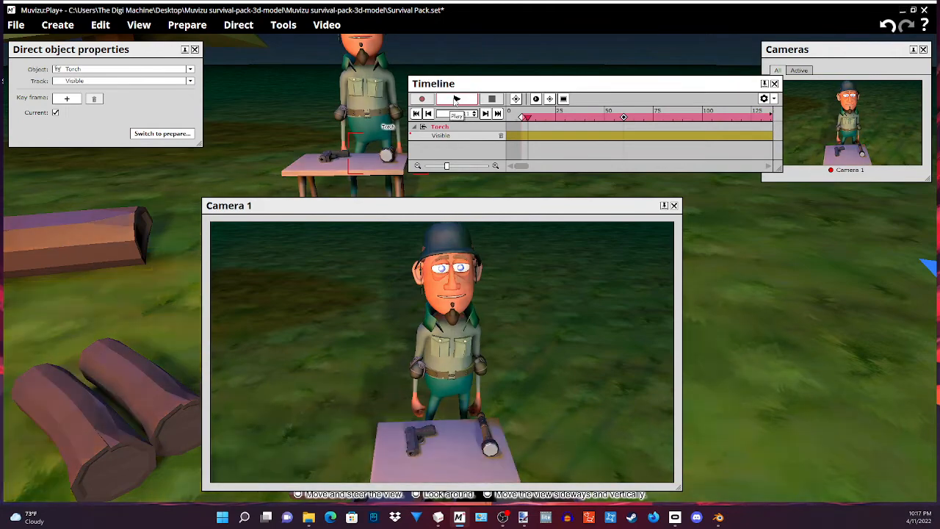
{"action": "left_click", "coordinate": [456, 100]}
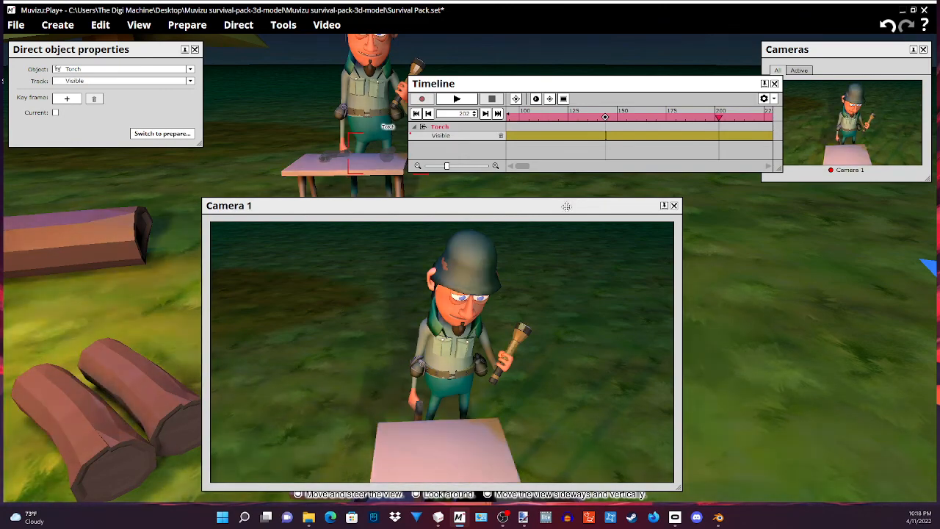
{"action": "left_click_drag", "start_coordinate": [567, 207], "coordinate": [568, 191]}
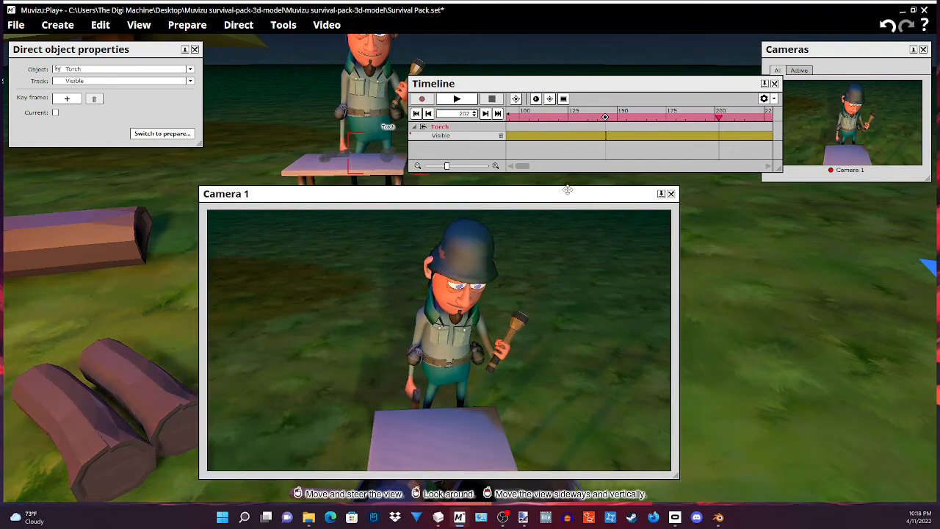